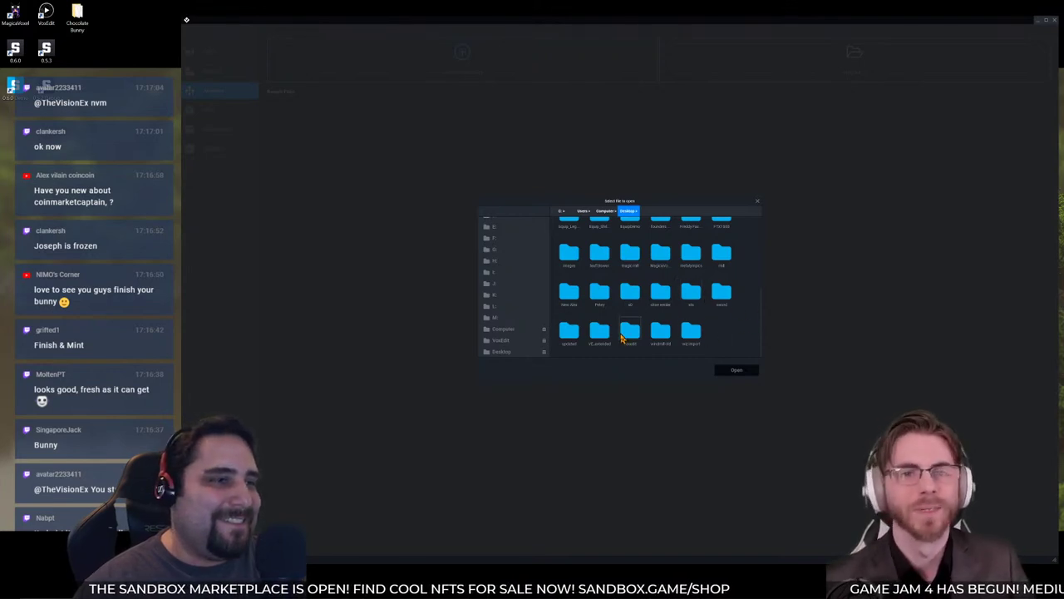
Open the Chocolate Bunny asset from its folder on the Desktop.
scroll(713, 343, up, 3)
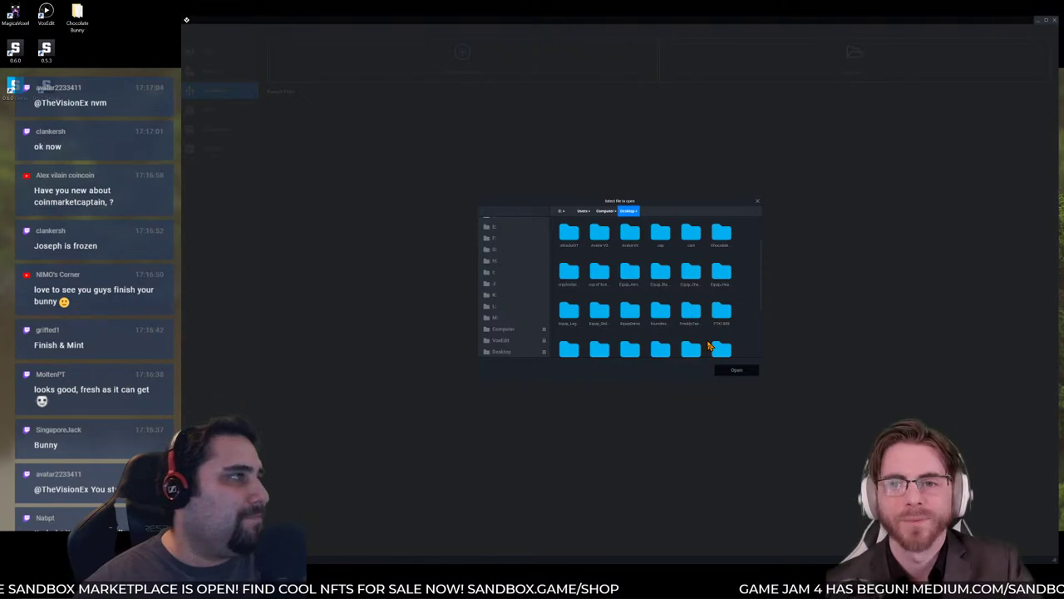
double_click(728, 239)
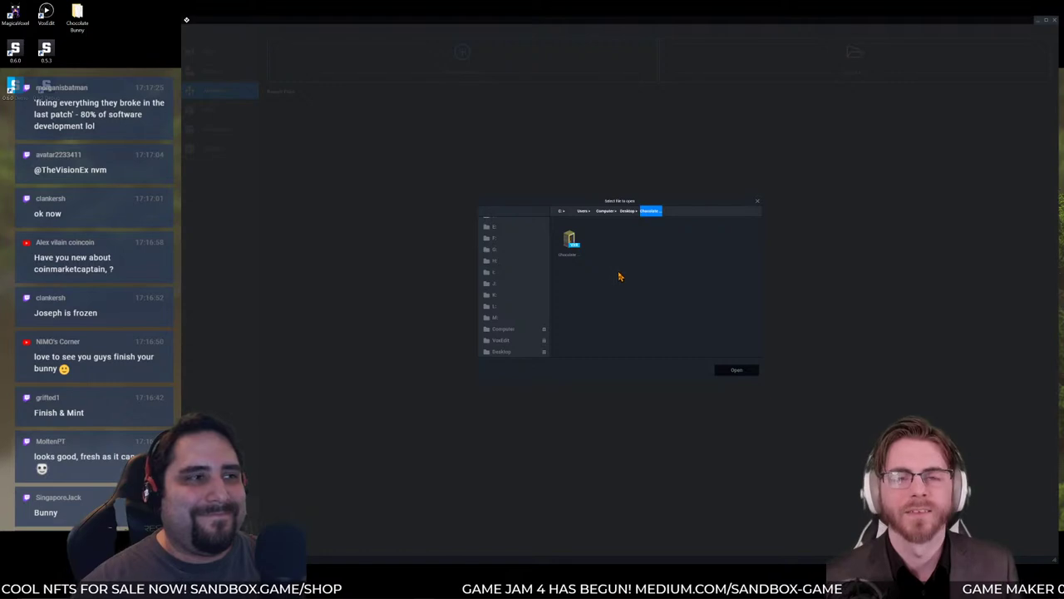
click(567, 240)
click(747, 372)
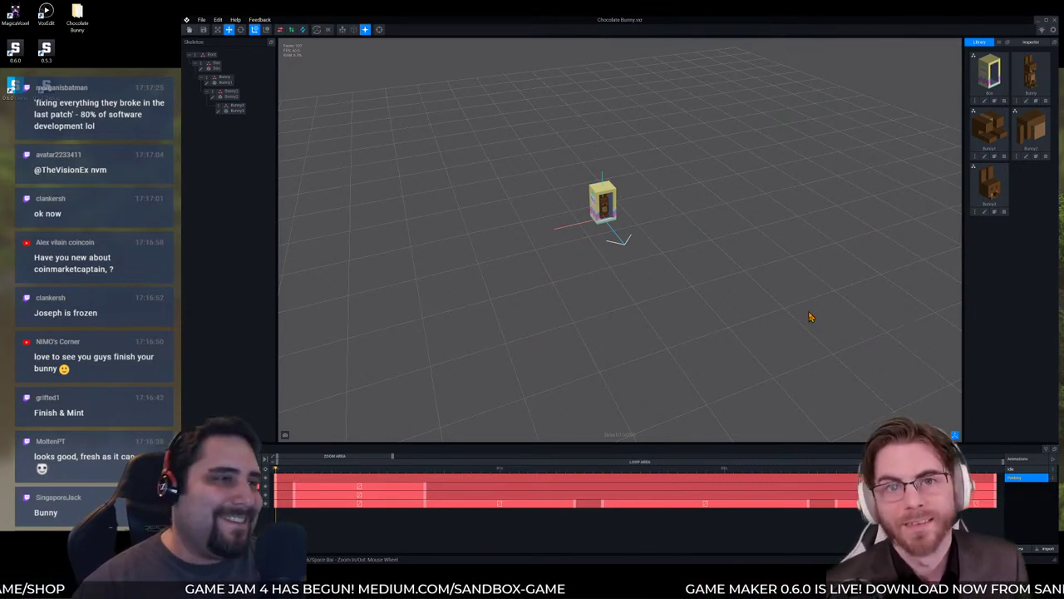
Play back the boxed bunny's current animation from close up, reset it to the start, and check the Idle animation's timeline.
scroll(602, 268, up, 6)
click(608, 185)
middle_drag(608, 184, 618, 249)
right_drag(665, 224, 836, 219)
click(861, 272)
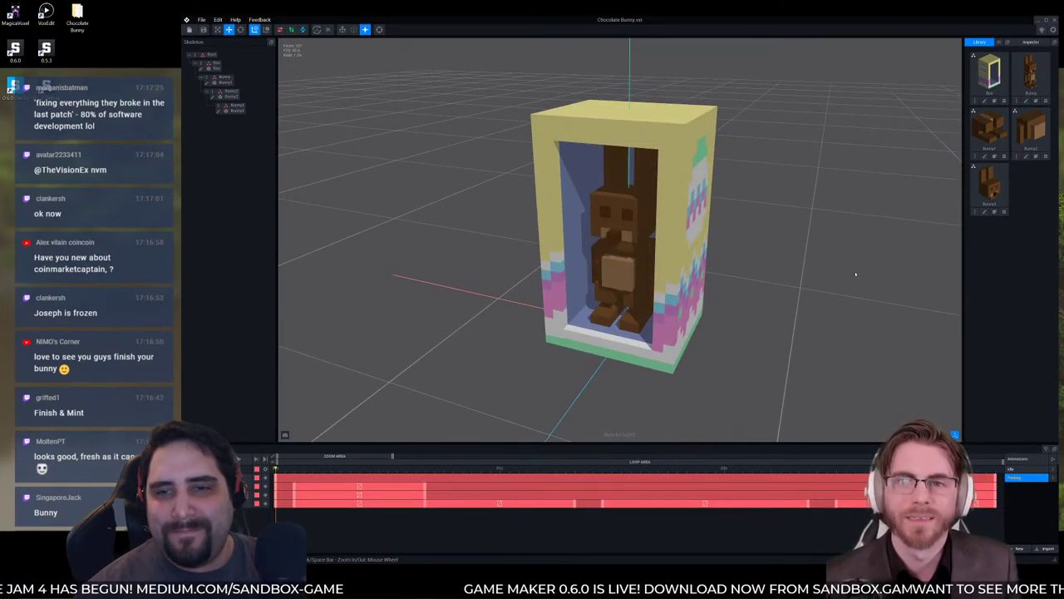
scroll(640, 266, up, 5)
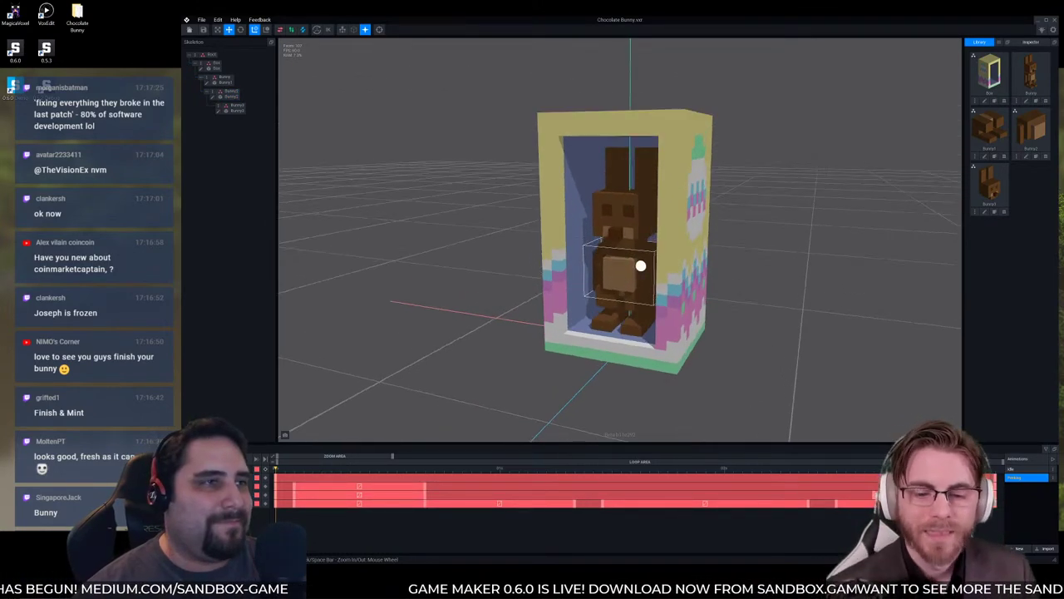
right_drag(656, 267, 809, 274)
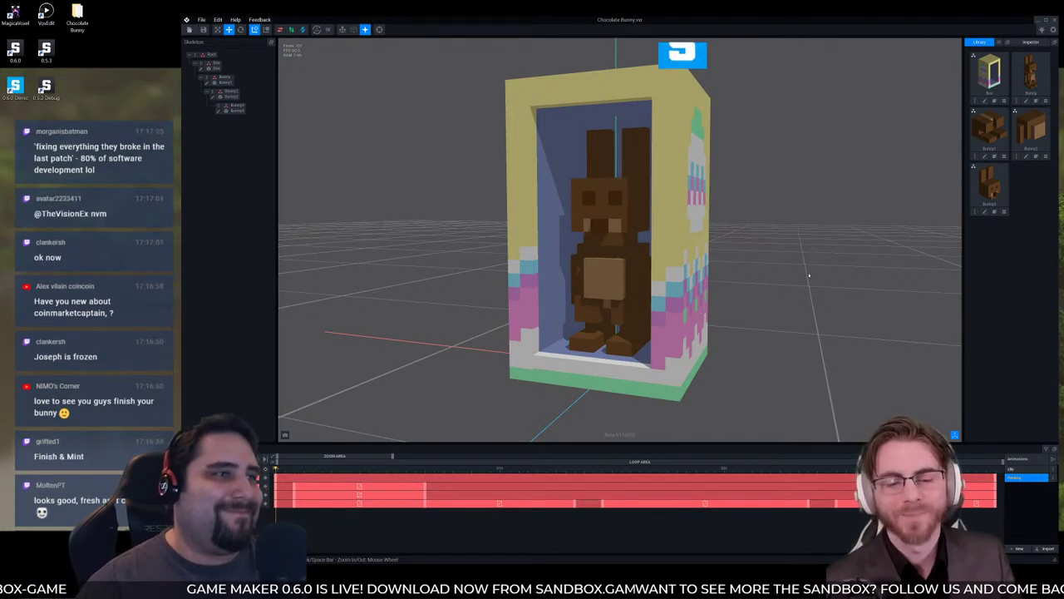
key(space)
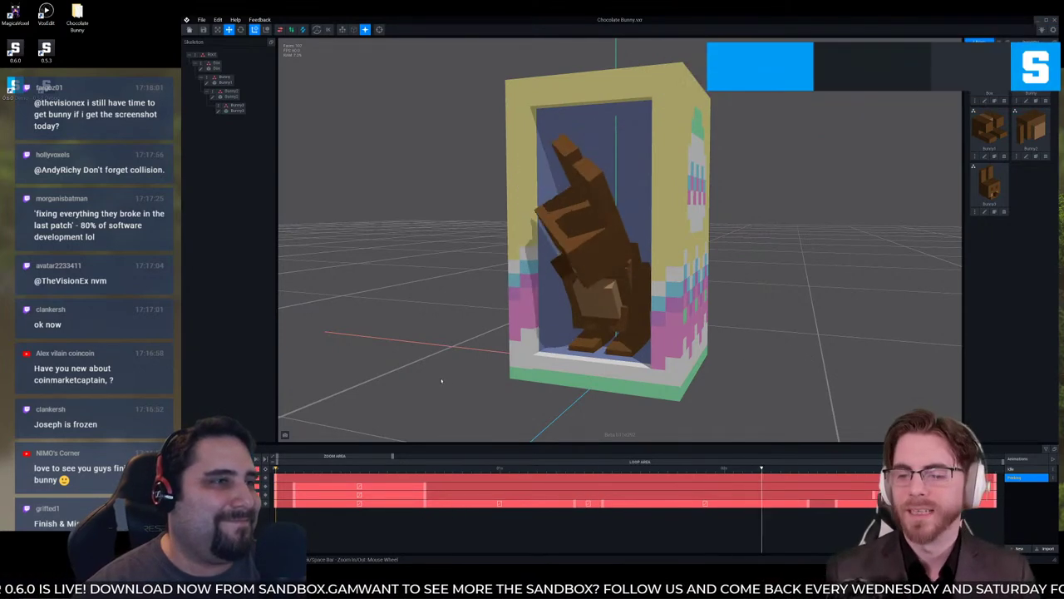
click(247, 459)
click(228, 459)
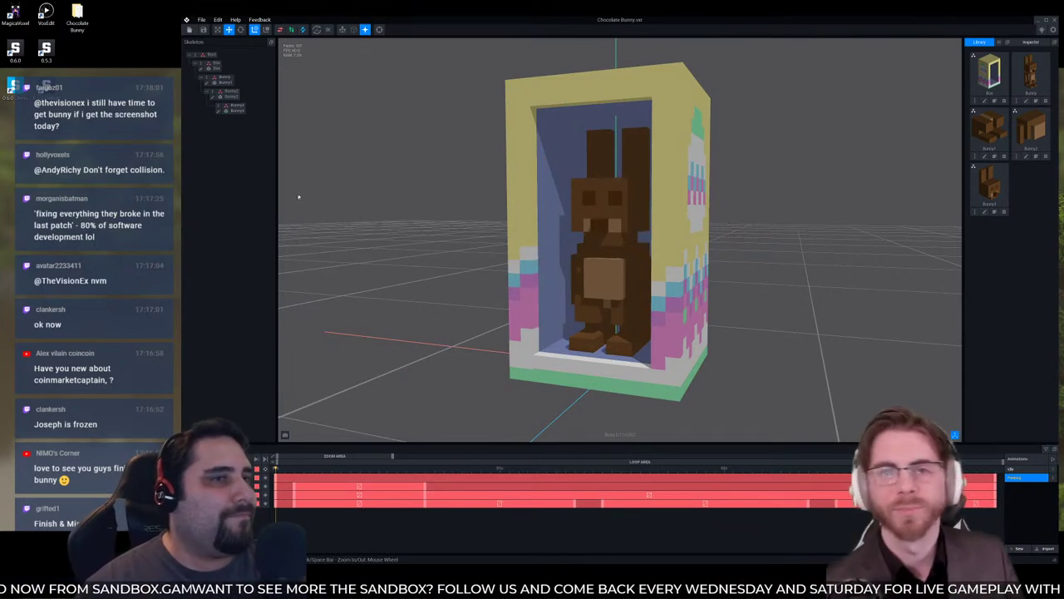
click(1028, 470)
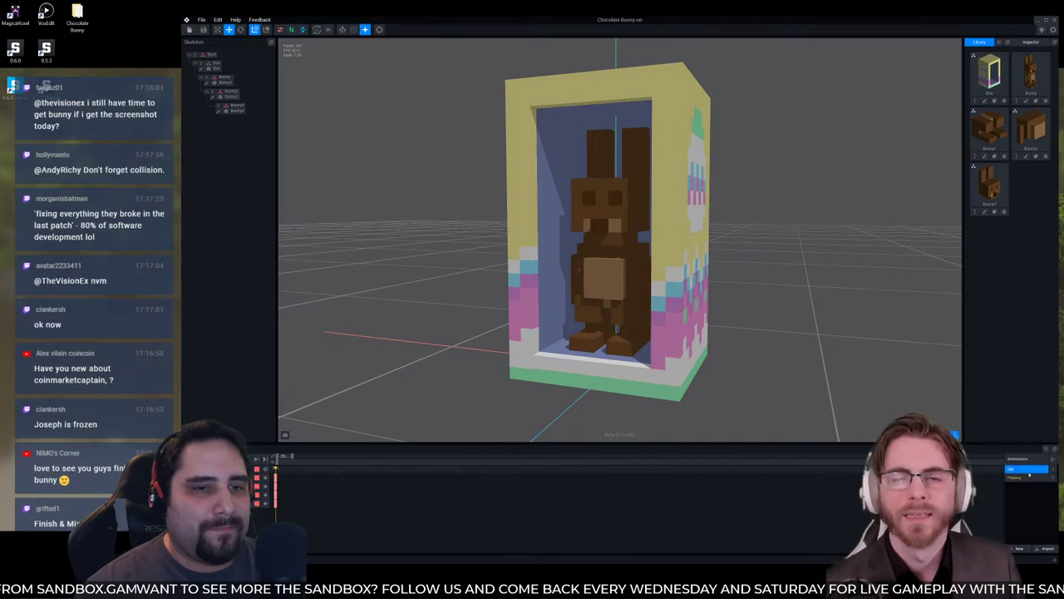
click(337, 470)
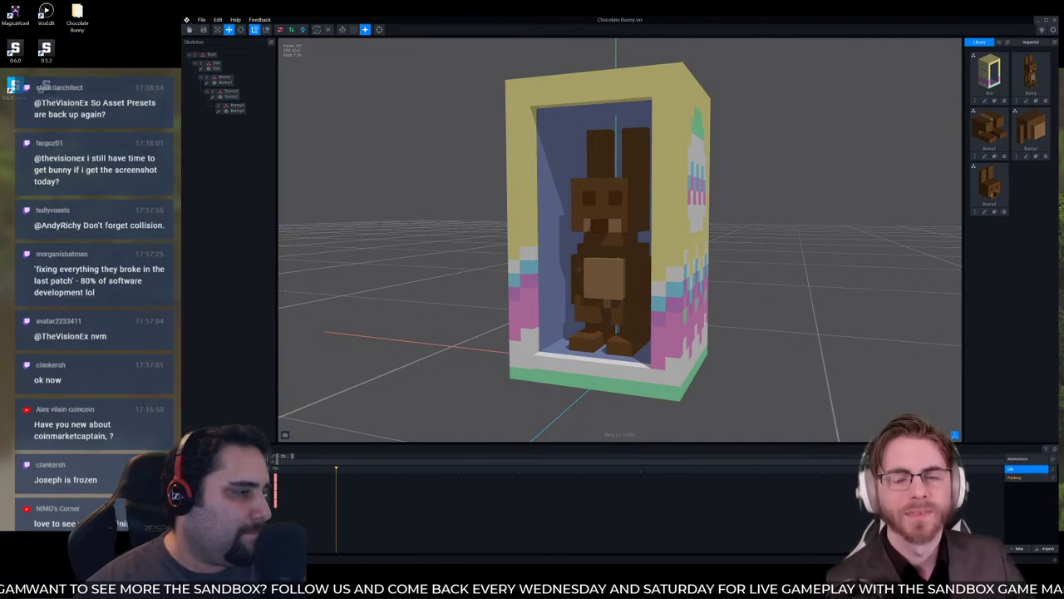
Duplicate the Peeking animation under the name Evil.
click(1029, 478)
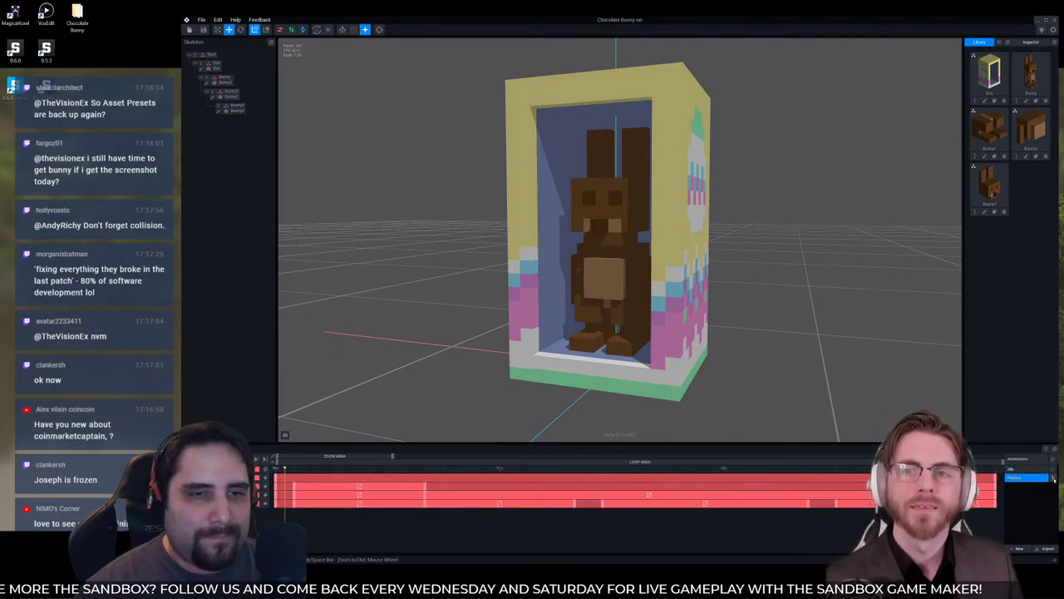
right_click(1029, 477)
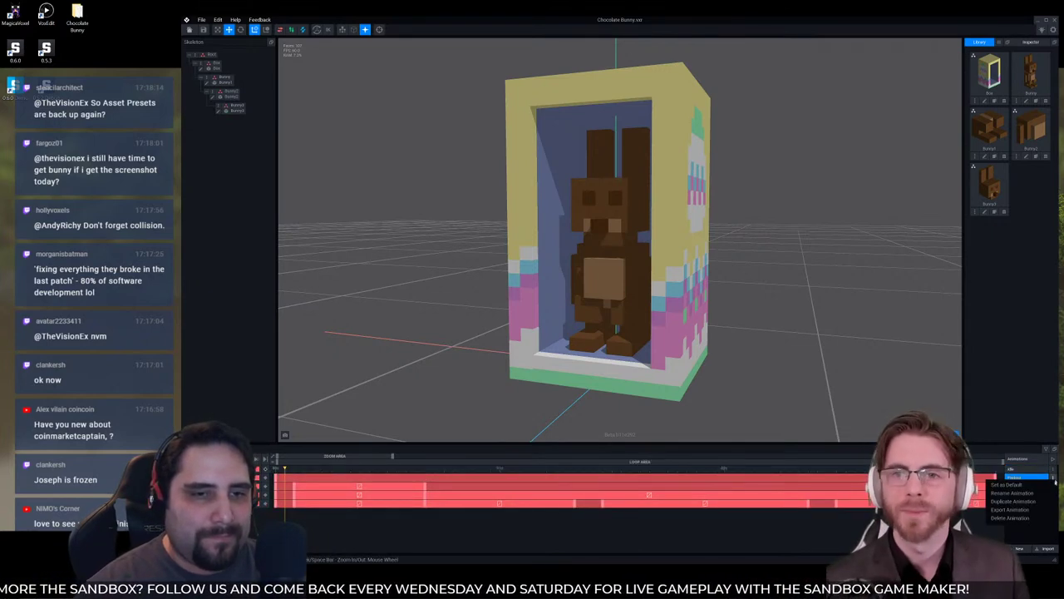
click(1012, 500)
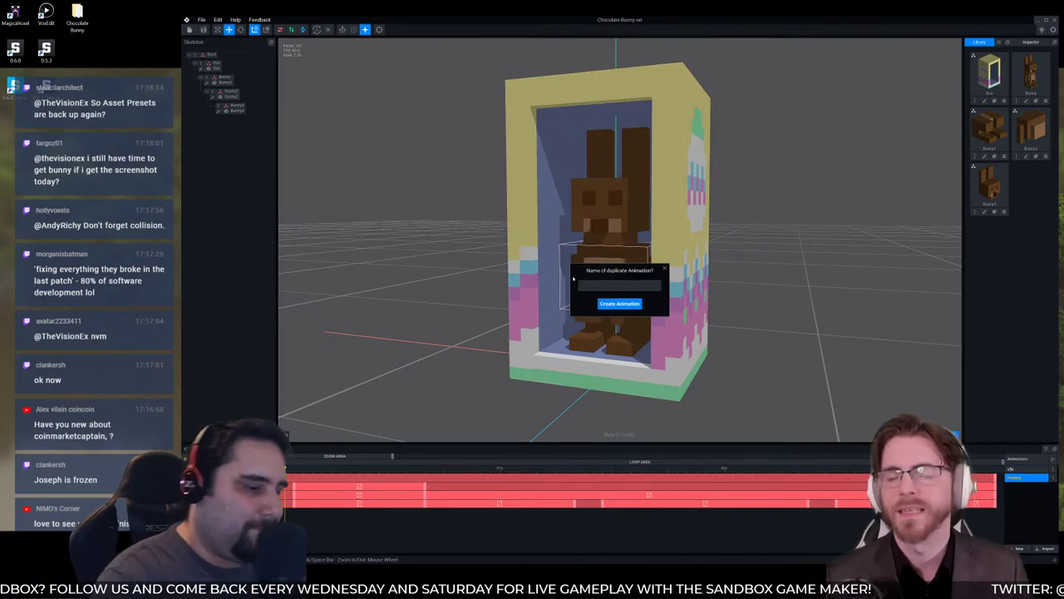
text(Exit)
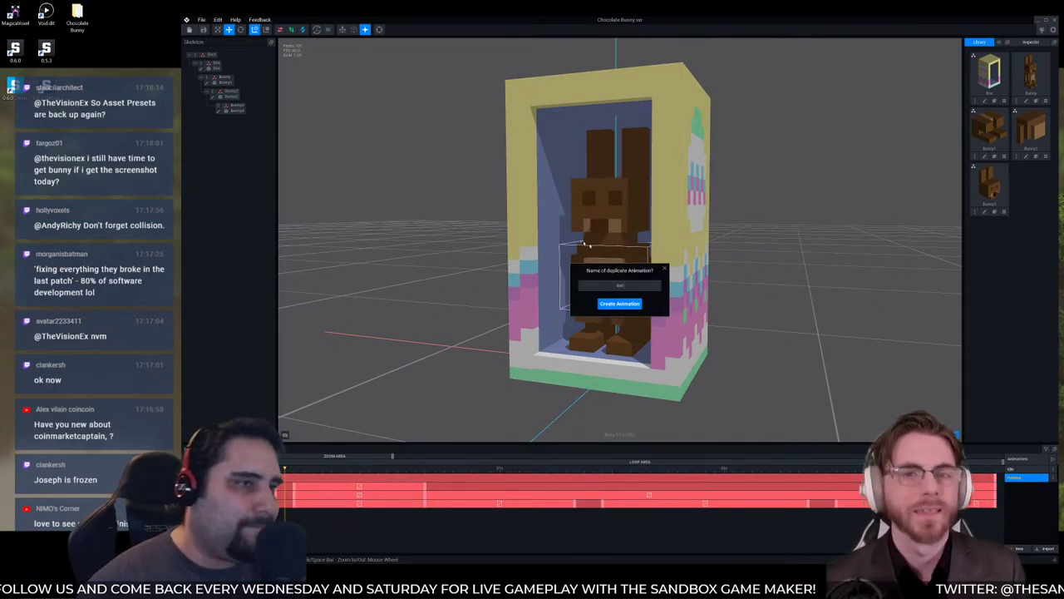
key(Return)
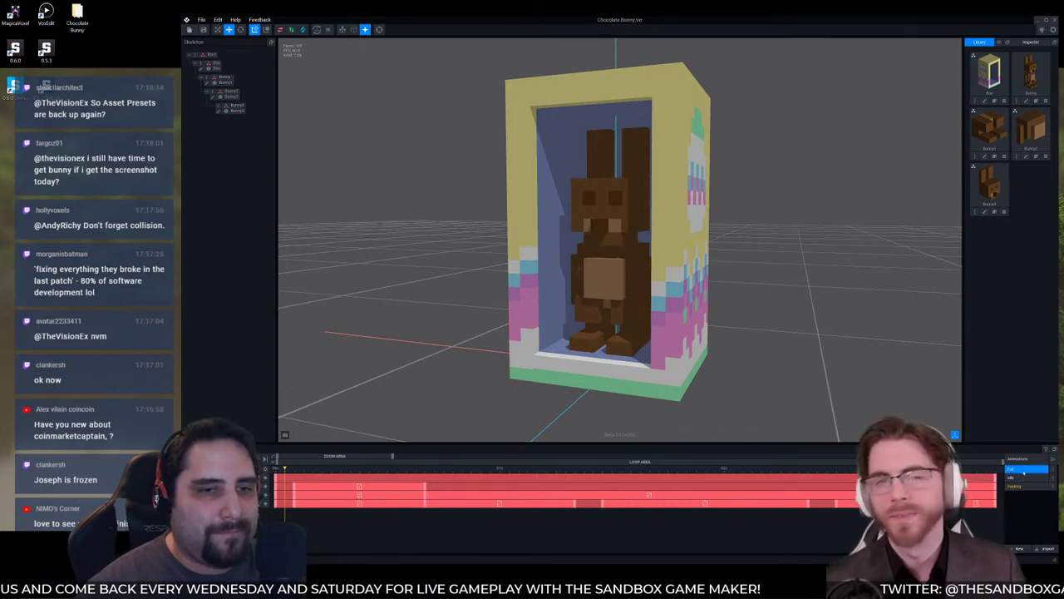
Clone the Bunny3 head model in the library under the name Red Eyes.
click(994, 213)
text(Red Eyes)
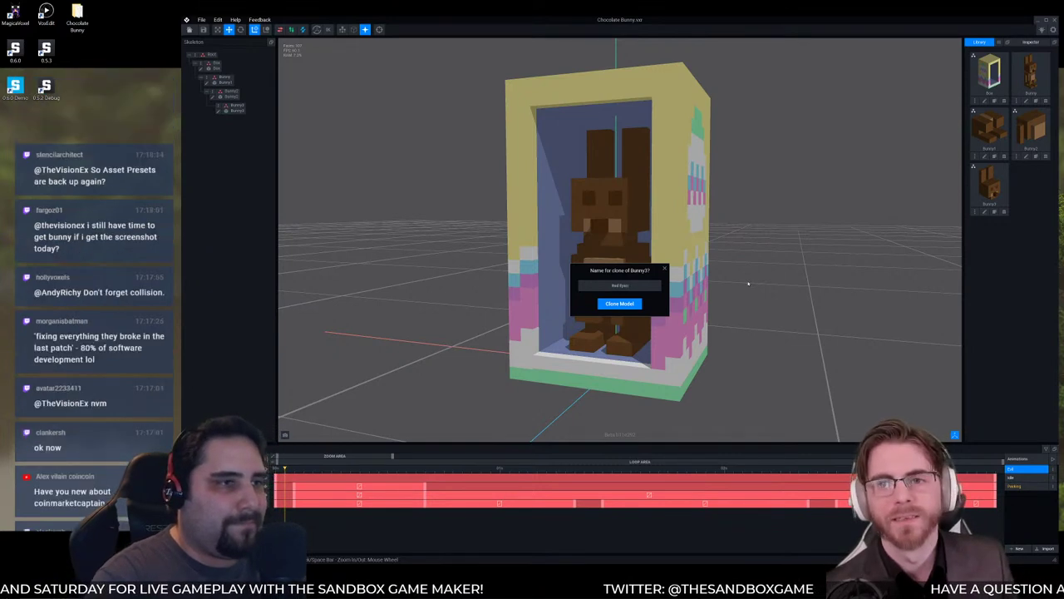
key(Return)
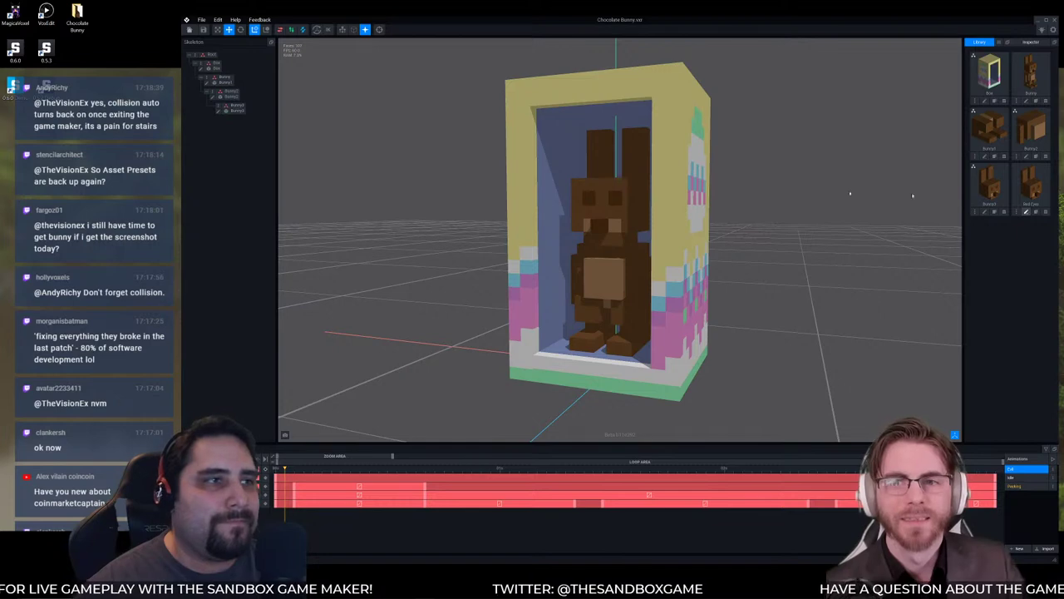
Open the Red Eyes model for voxel editing and erase the connected head, ear and muzzle voxels, leaving only the two eye voxels.
click(1028, 211)
scroll(604, 309, up, 2)
click(187, 163)
click(186, 86)
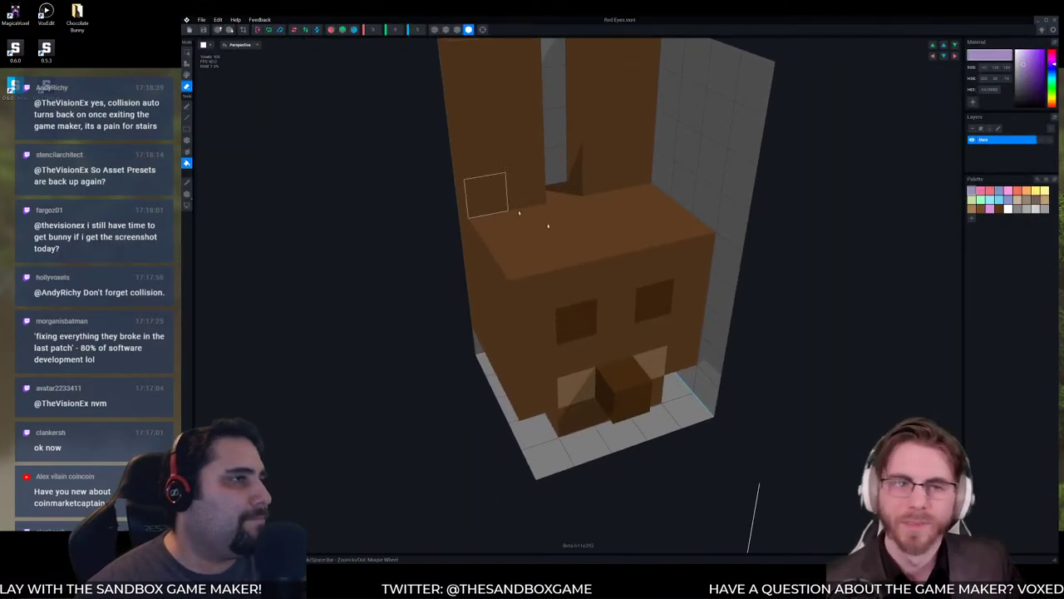
click(549, 232)
right_drag(571, 292, 632, 274)
click(625, 381)
click(591, 374)
click(630, 368)
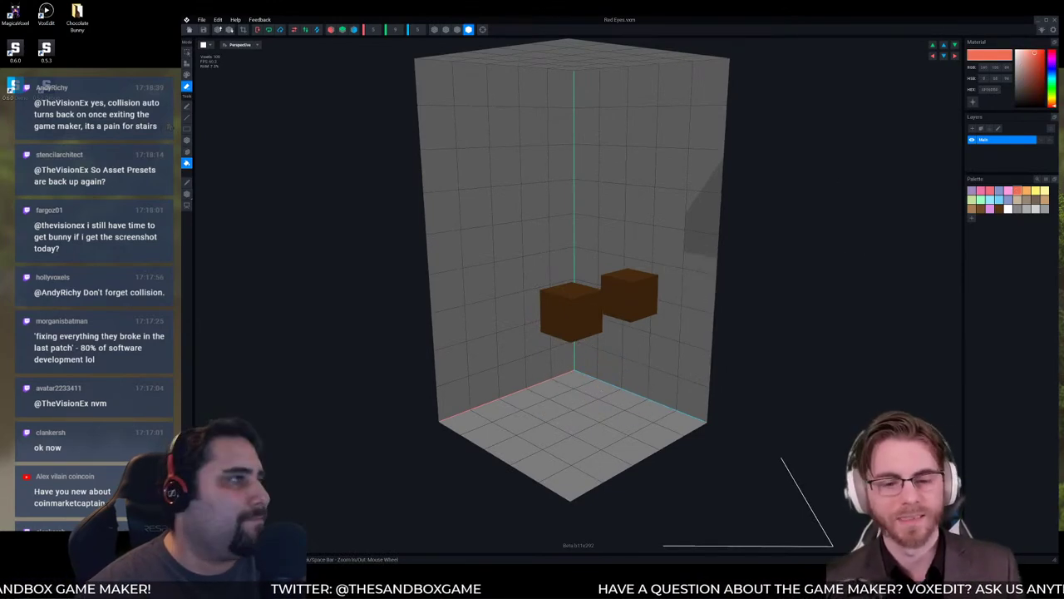
Paint both eye voxels with the orange-red palette colour and change that colour to pure red.
click(186, 75)
click(186, 140)
right_drag(441, 171, 526, 249)
click(565, 308)
click(651, 308)
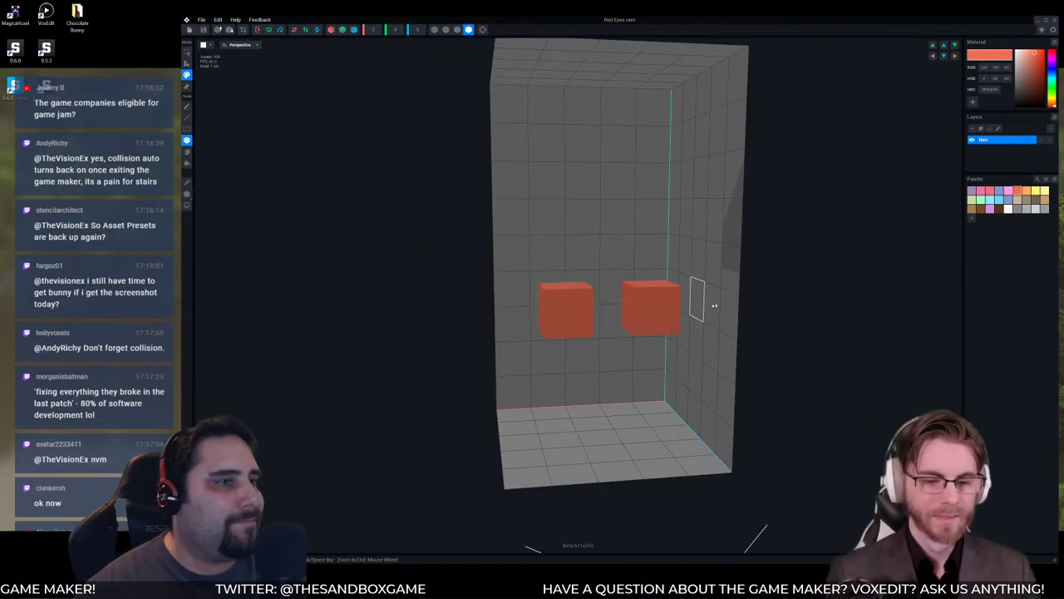
click(1044, 51)
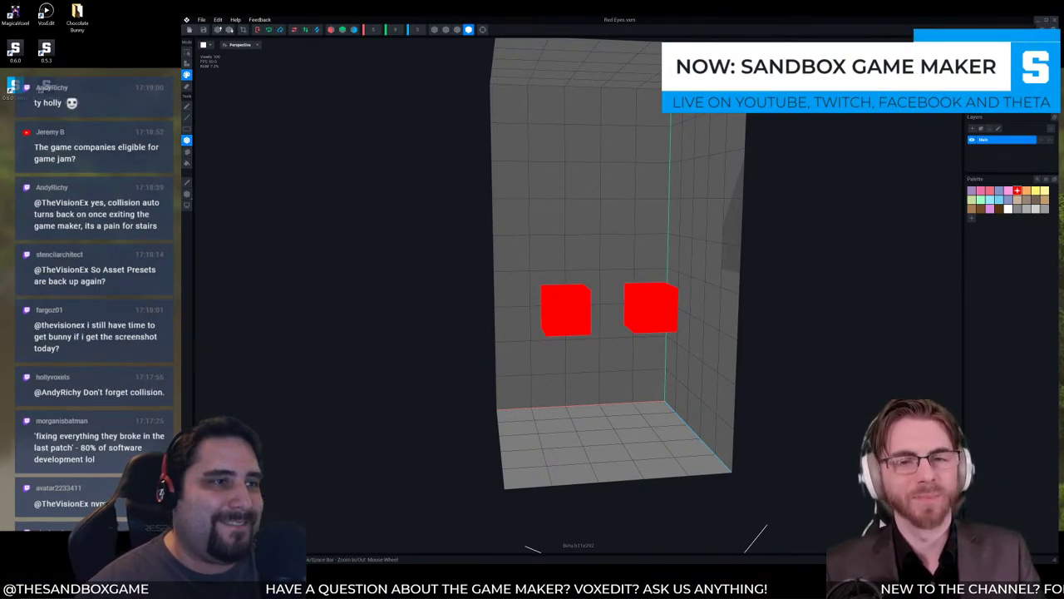
middle_drag(729, 222, 681, 222)
right_drag(681, 222, 700, 219)
scroll(632, 200, up, 6)
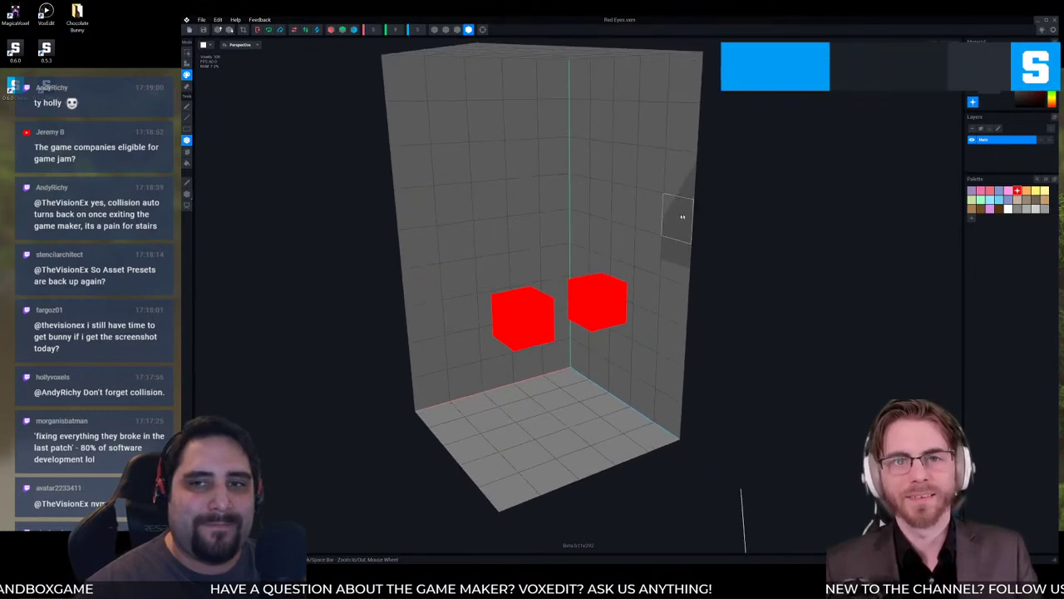
scroll(631, 200, up, 1)
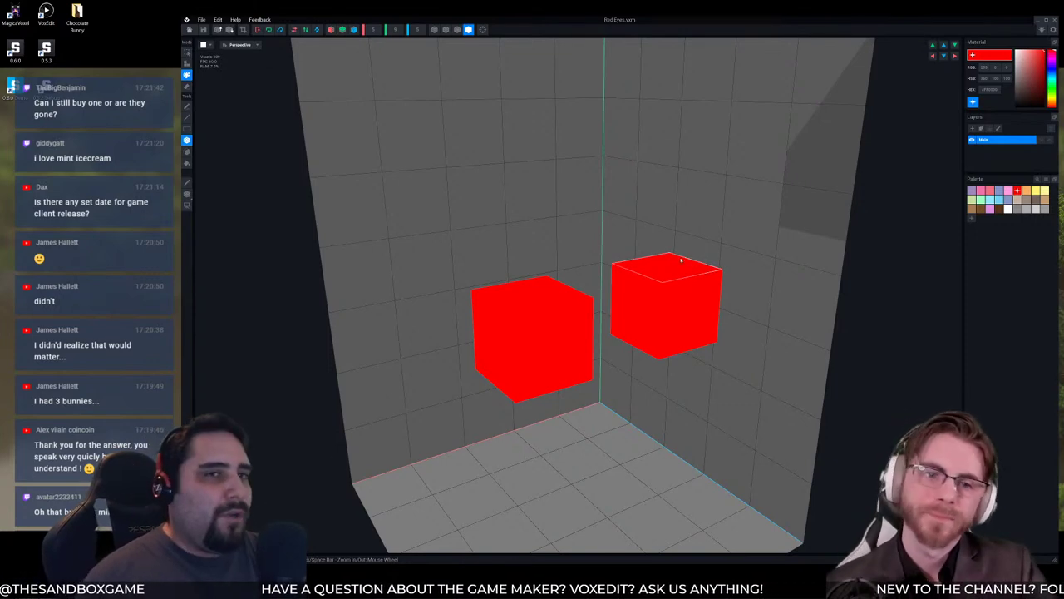
scroll(529, 241, down, 4)
right_drag(530, 241, 551, 242)
scroll(516, 231, down, 3)
middle_drag(594, 214, 513, 226)
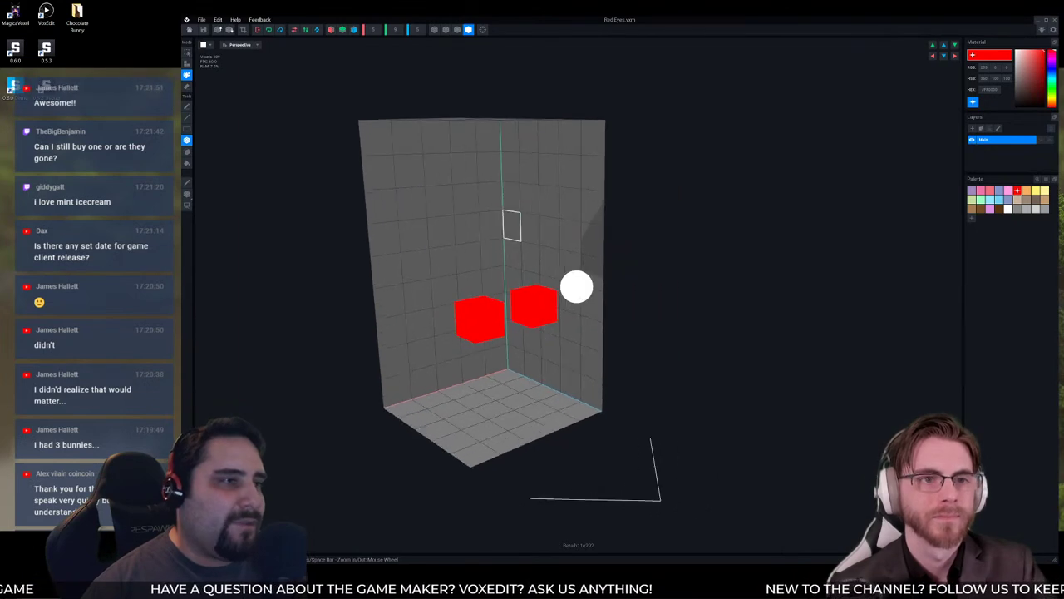
scroll(577, 287, up, 4)
right_drag(577, 287, 577, 288)
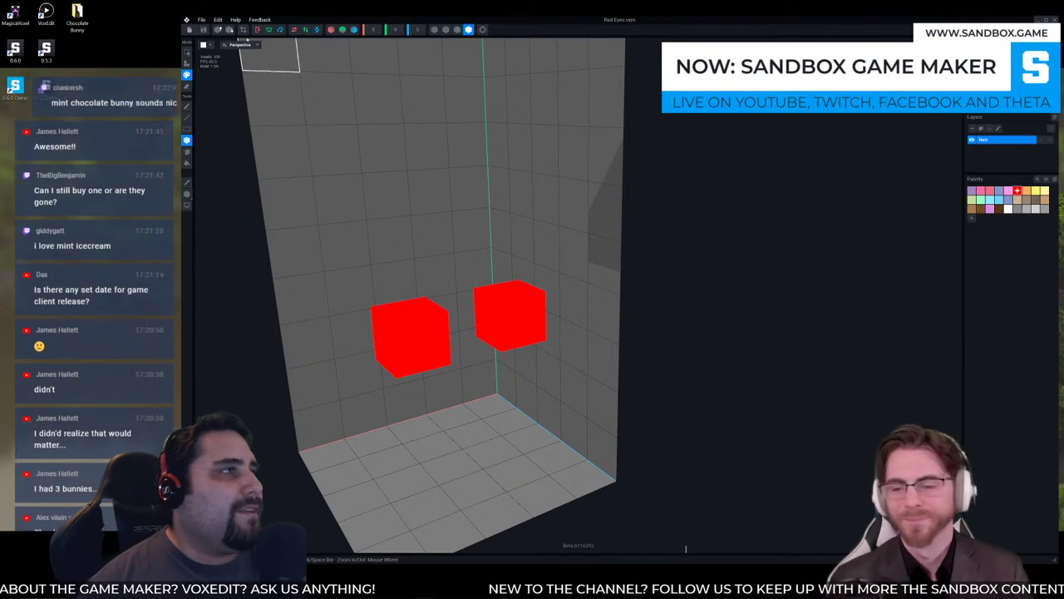
right_drag(510, 237, 467, 269)
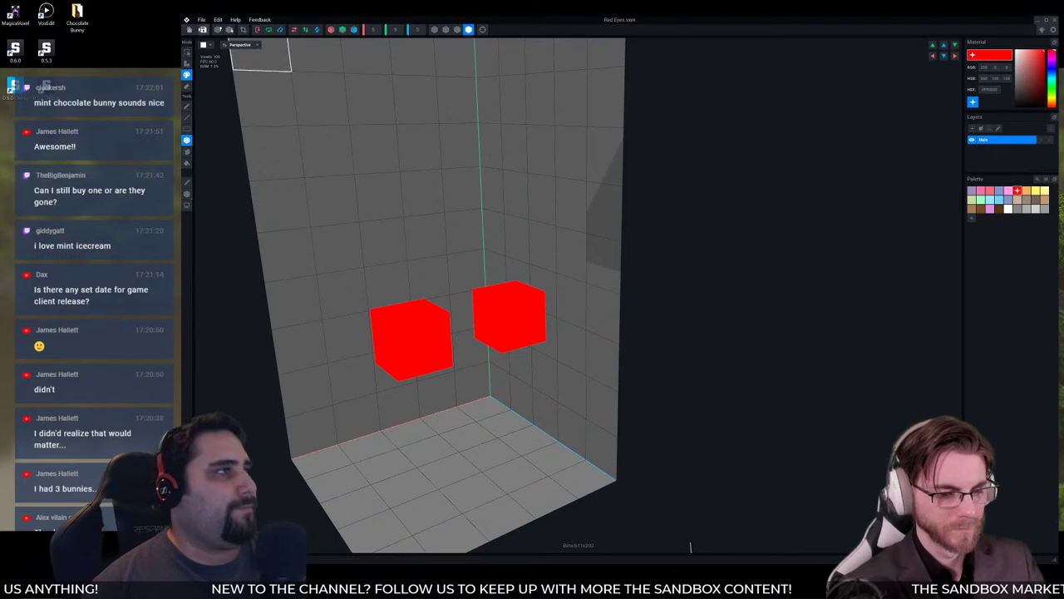
Crop the Red Eyes volume to its two voxels and move the model's pivot to the centre.
click(244, 30)
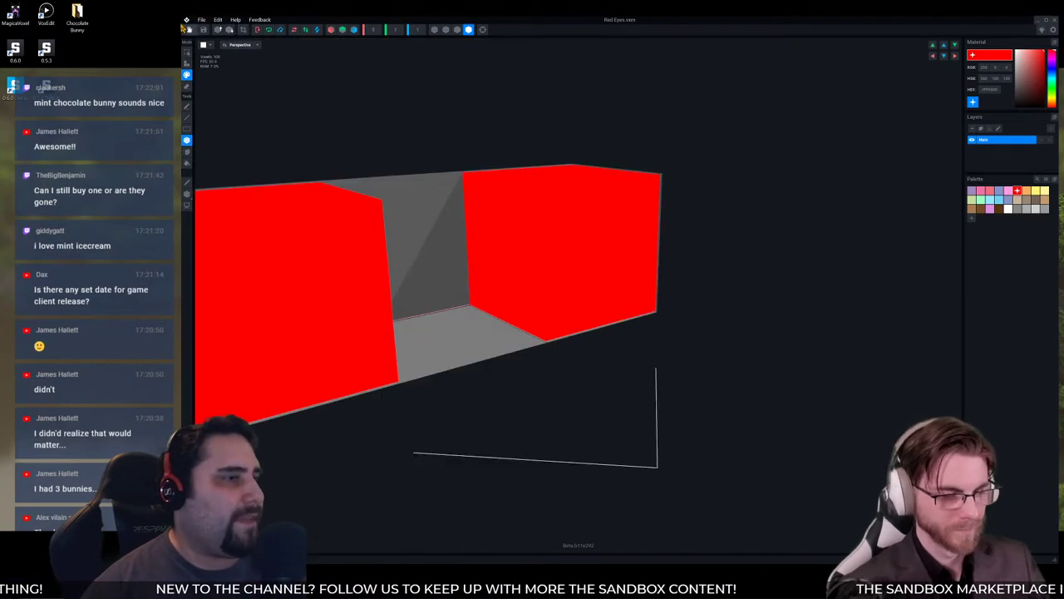
click(187, 193)
scroll(516, 352, down, 3)
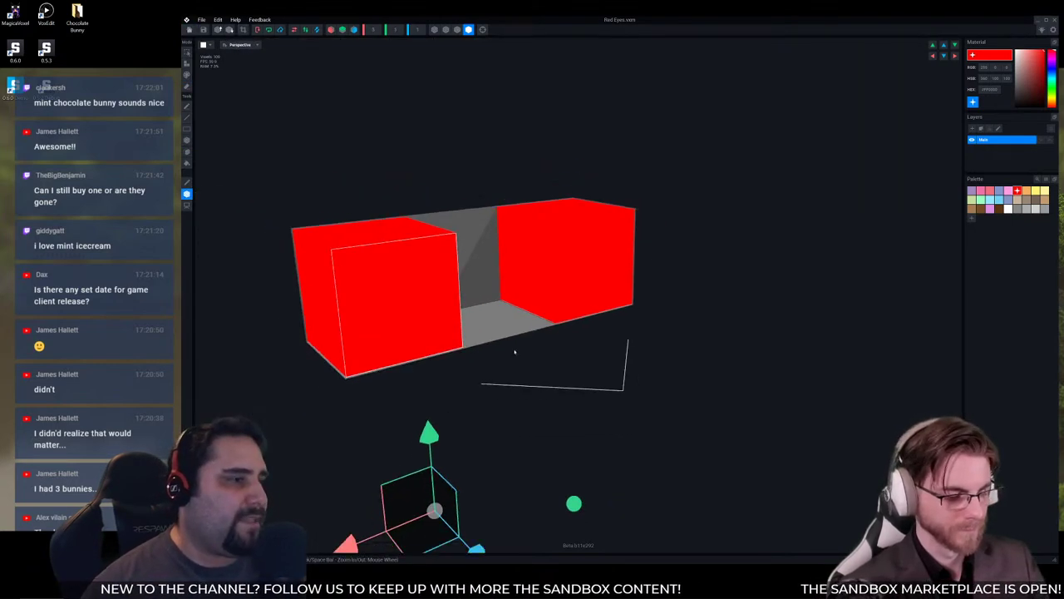
click(190, 199)
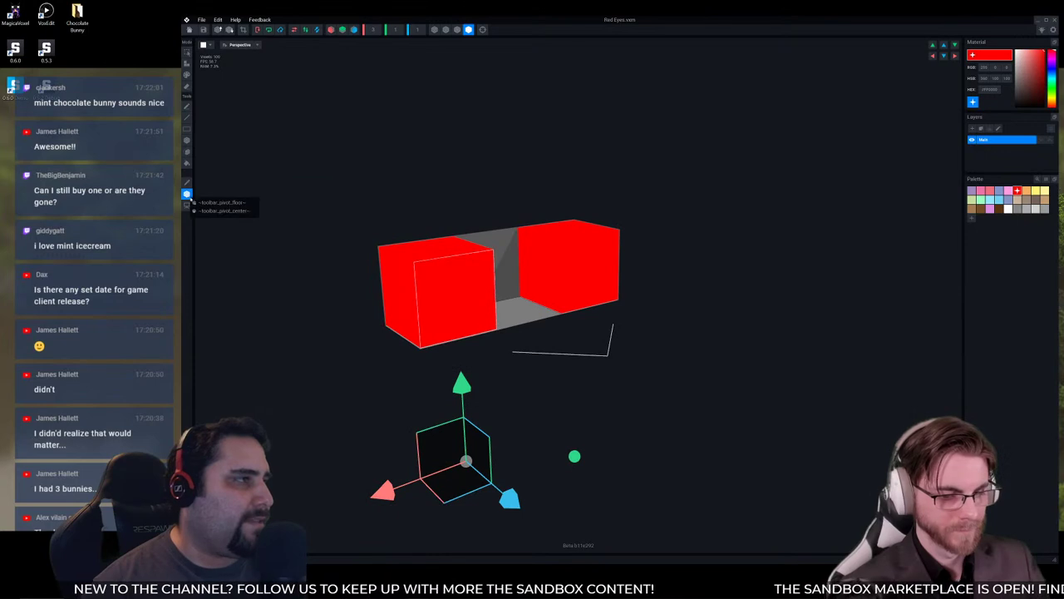
click(234, 211)
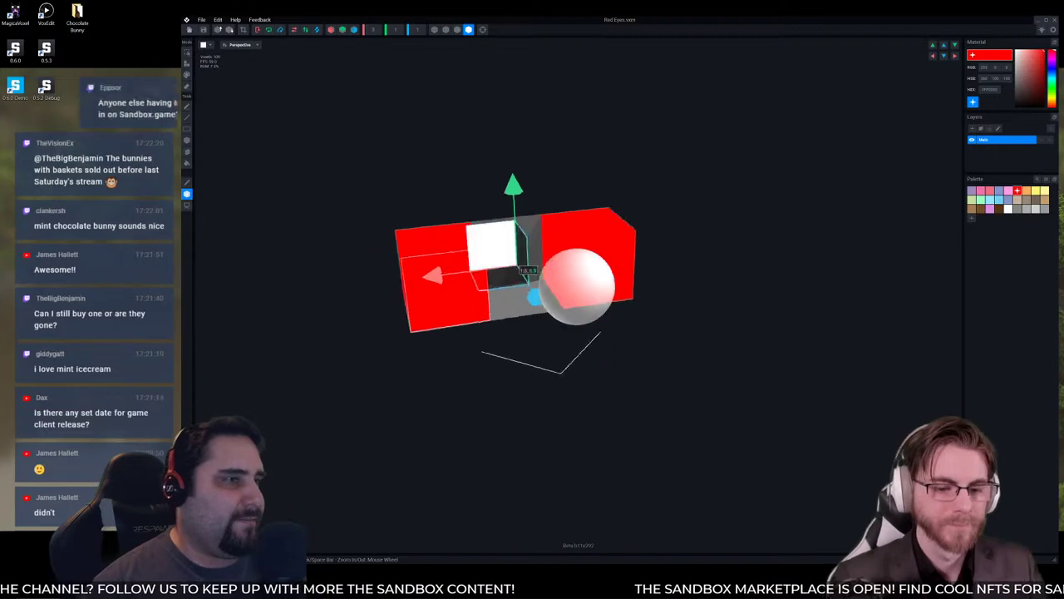
Leave the voxel editor with the Red Eyes edits kept and return to the Chocolate Bunny asset.
click(189, 30)
click(566, 177)
click(632, 258)
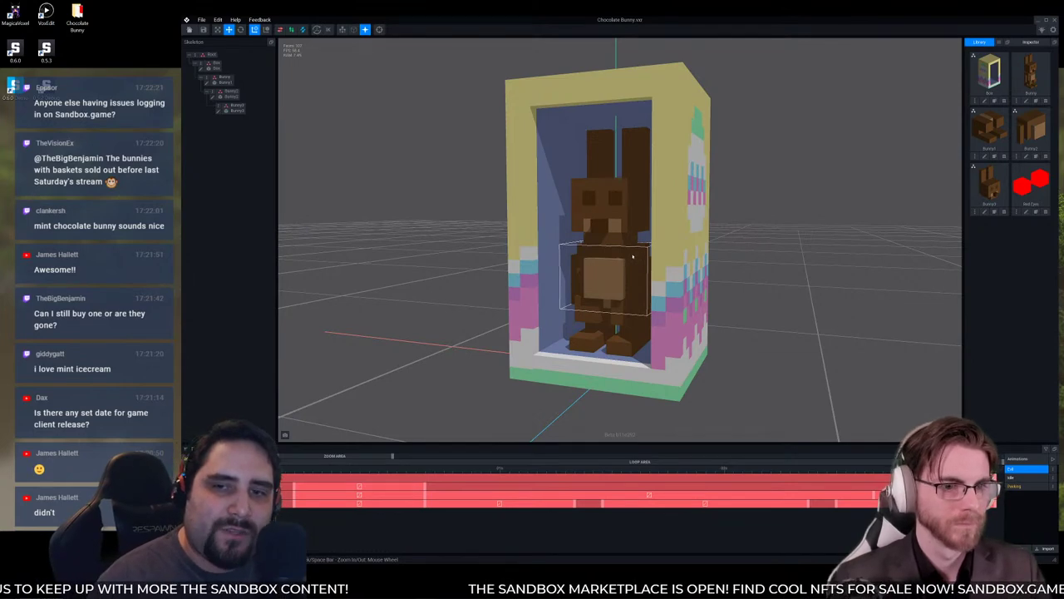
scroll(609, 225, up, 2)
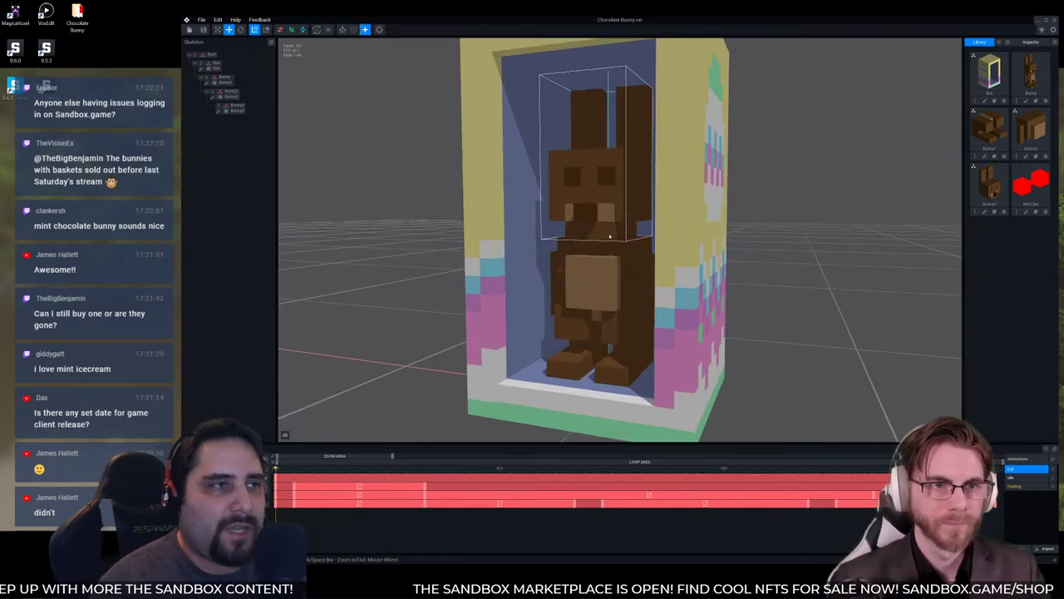
right_drag(609, 225, 732, 266)
scroll(605, 225, up, 2)
mouse_move(601, 223)
right_down()
mouse_move(482, 200)
mouse_move(599, 222)
right_up()
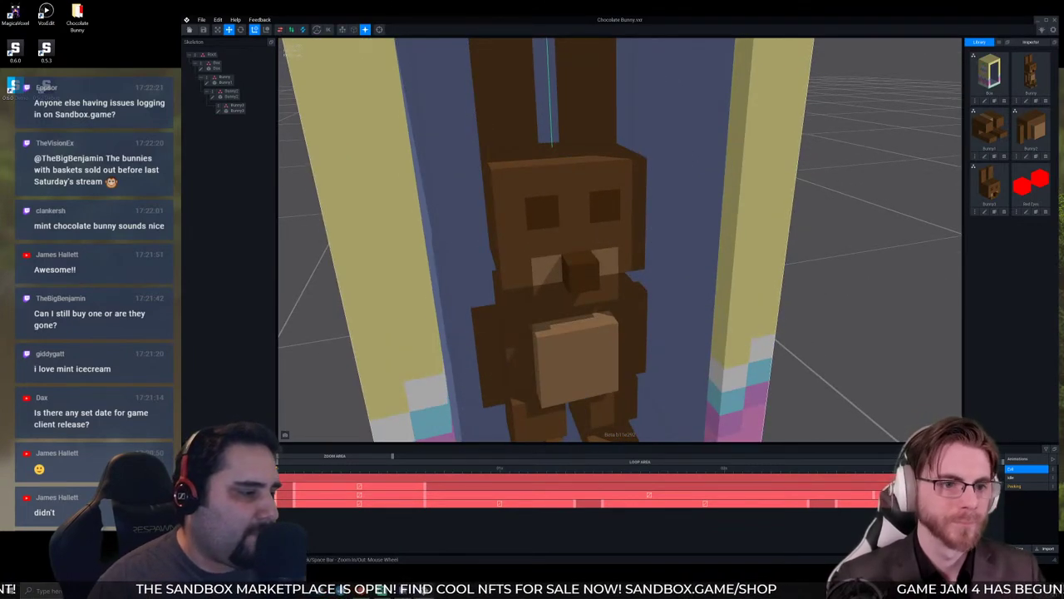
right_drag(605, 251, 606, 255)
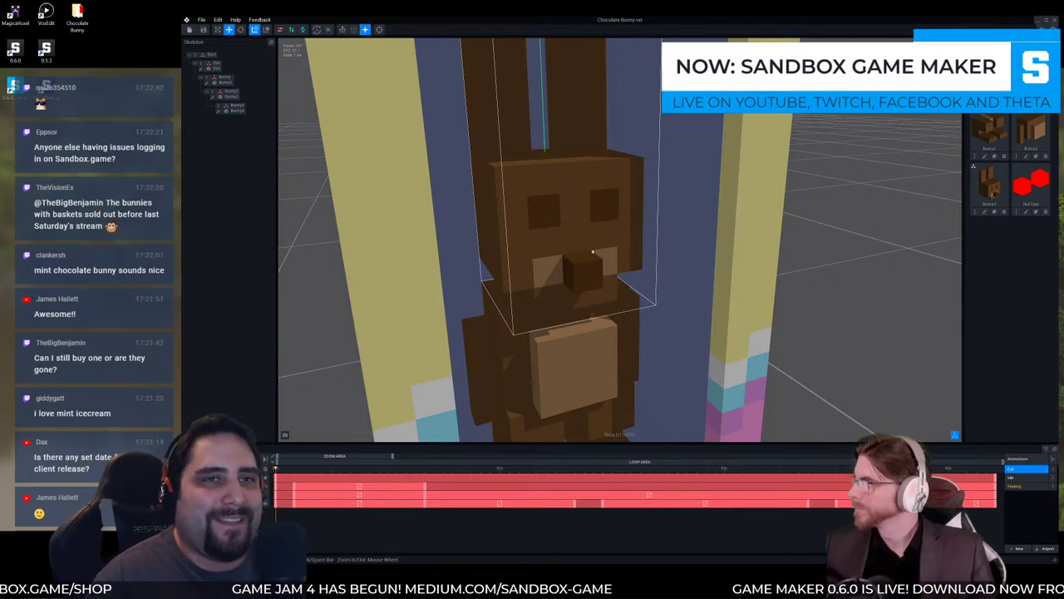
Create a child node named RedEye under the bunny's head node and attach the Red Eyes model to it.
scroll(498, 237, down, 2)
right_drag(498, 237, 502, 216)
click(532, 222)
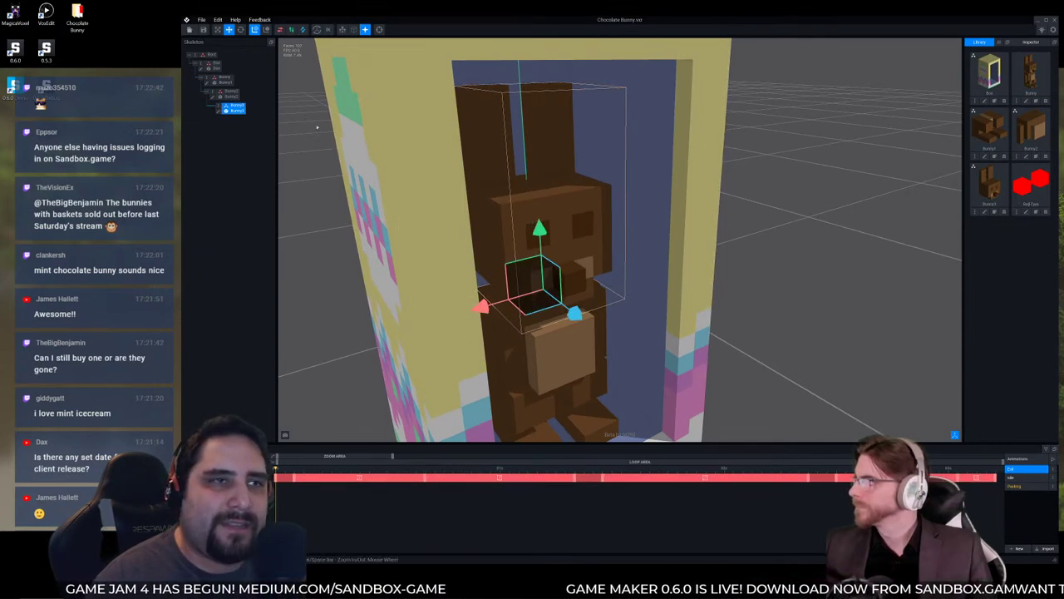
right_click(218, 108)
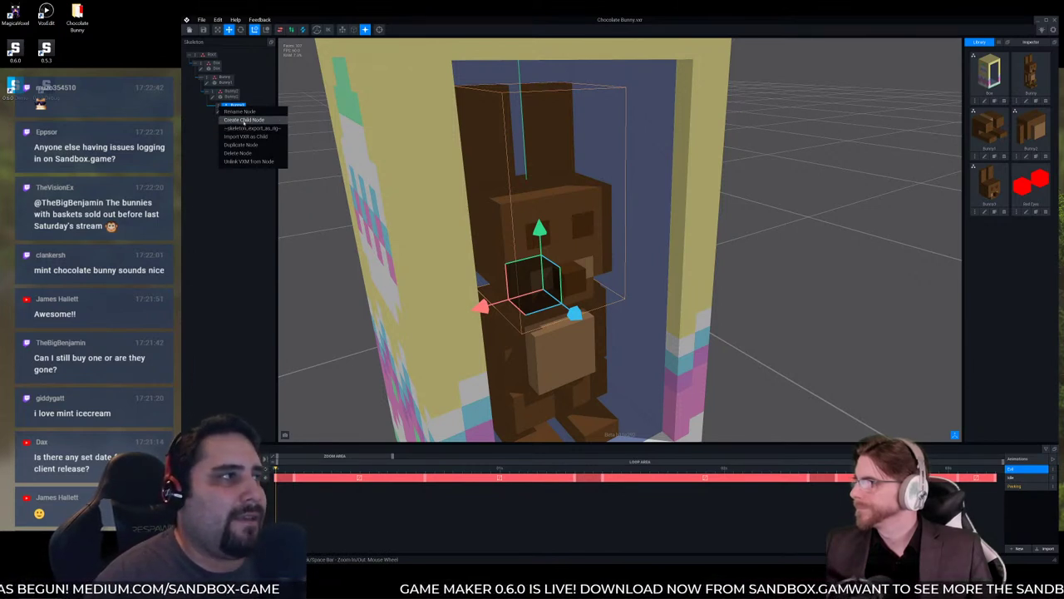
click(243, 120)
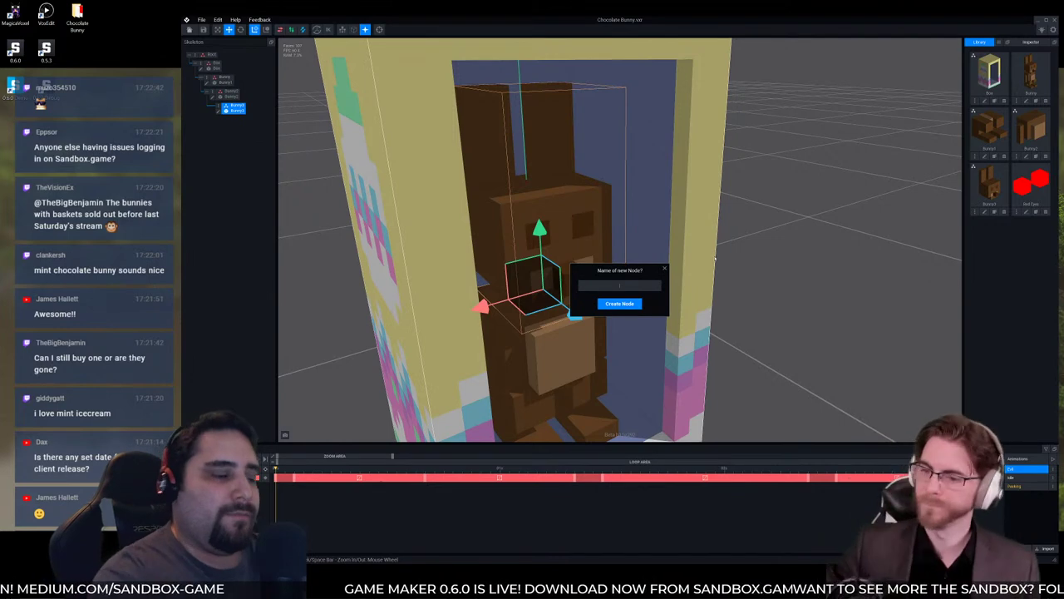
text(Eye)
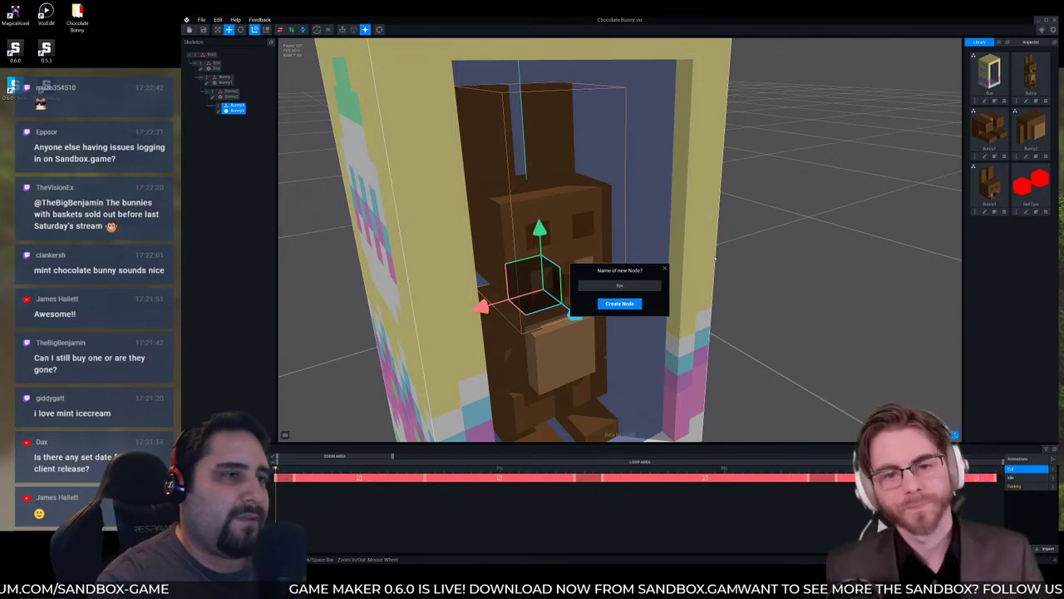
key(BackSpace)
key(BackSpace)
key(BackSpace)
key(BackSpace)
text(Bu)
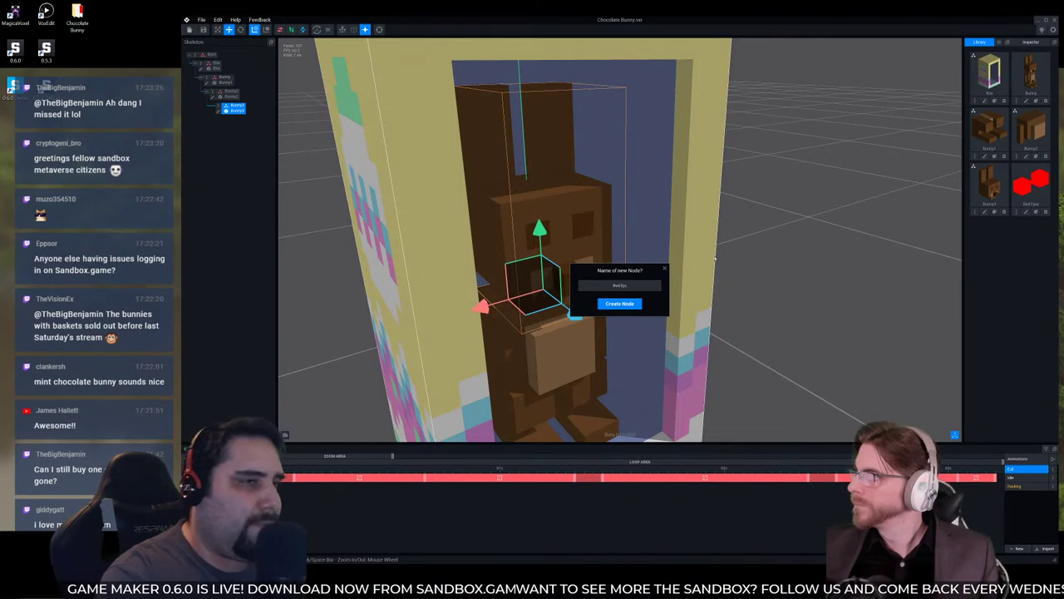
key(Return)
drag(1031, 183, 241, 118)
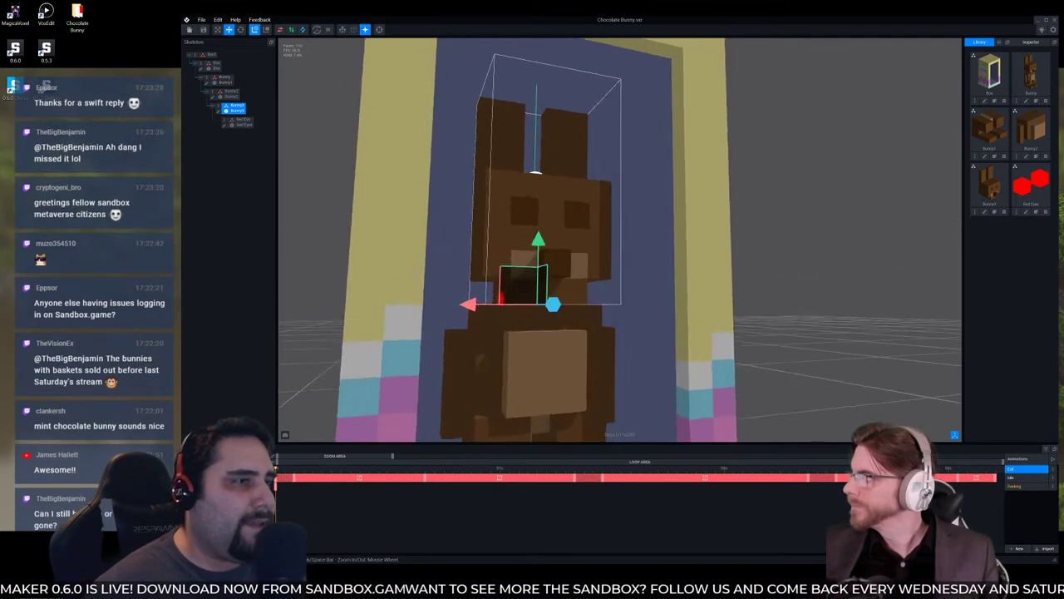
right_drag(620, 250, 615, 308)
right_drag(782, 293, 772, 293)
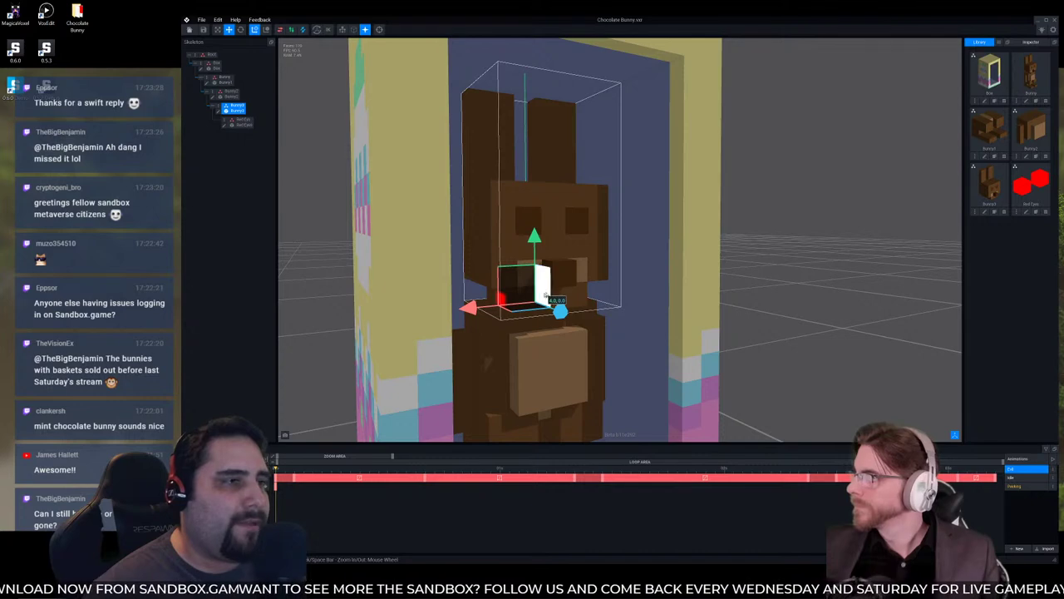
drag(561, 311, 560, 260)
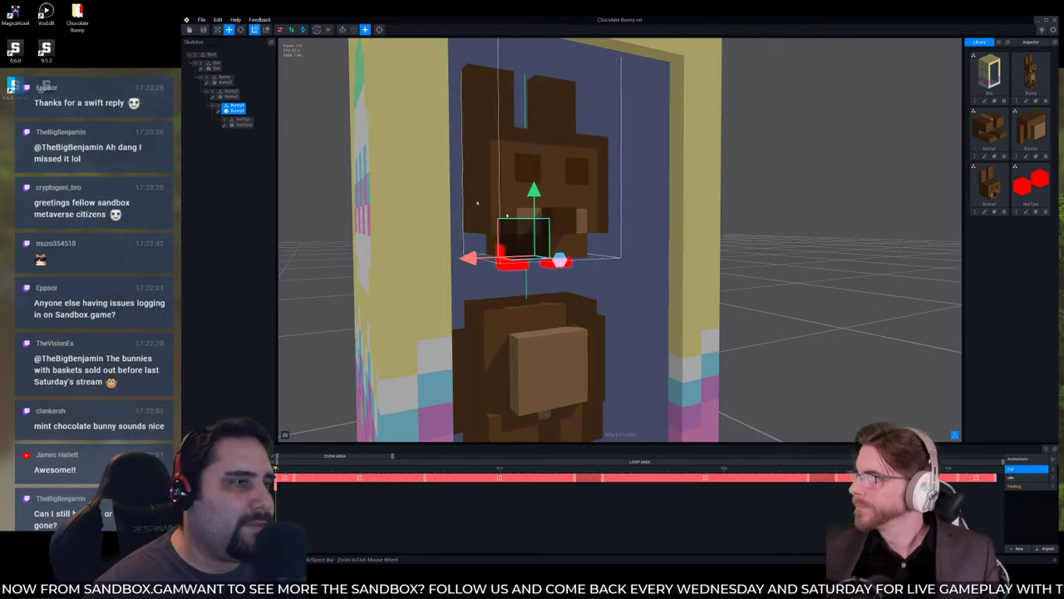
key(ctrl+z)
Raise the RedEye node to the height of the bunny's eye sockets and push it back inside the head, out of sight.
click(242, 123)
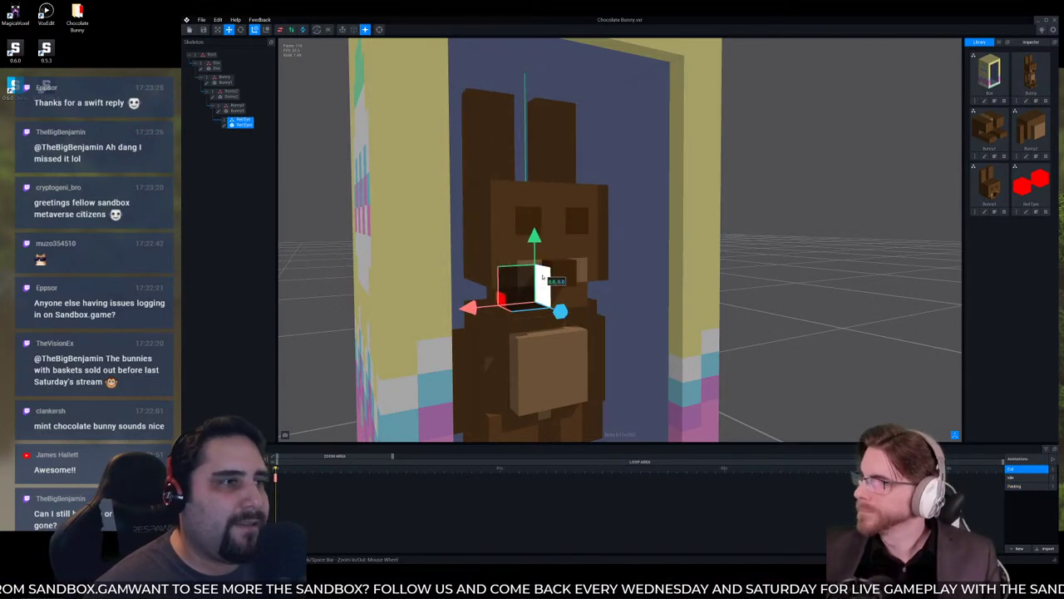
drag(550, 279, 580, 236)
mouse_move(552, 168)
mouse_down()
mouse_move(553, 146)
mouse_move(554, 155)
mouse_up()
right_drag(620, 249, 587, 233)
scroll(616, 247, up, 4)
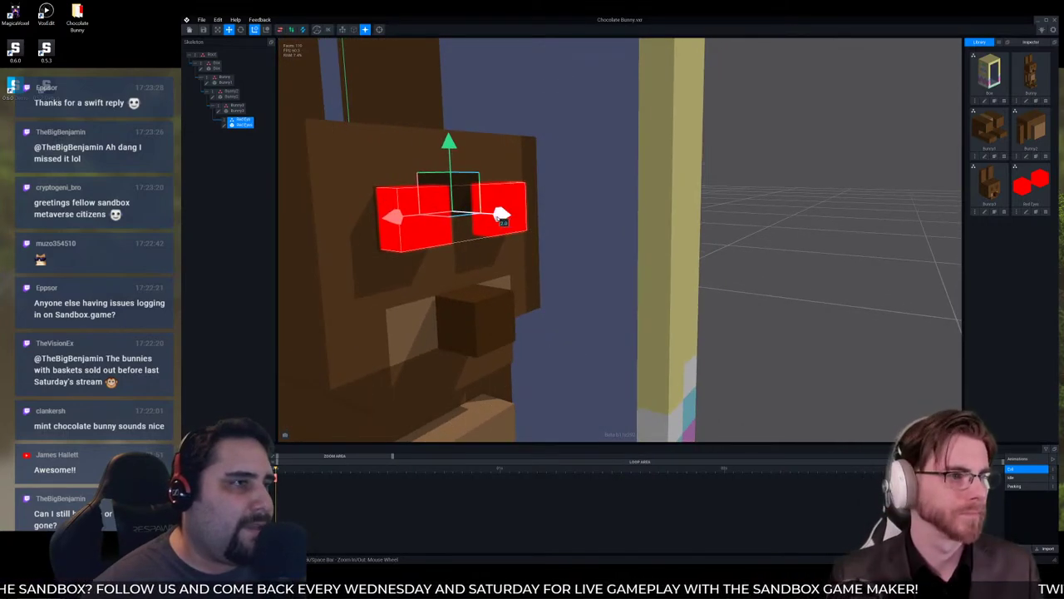
drag(492, 213, 453, 211)
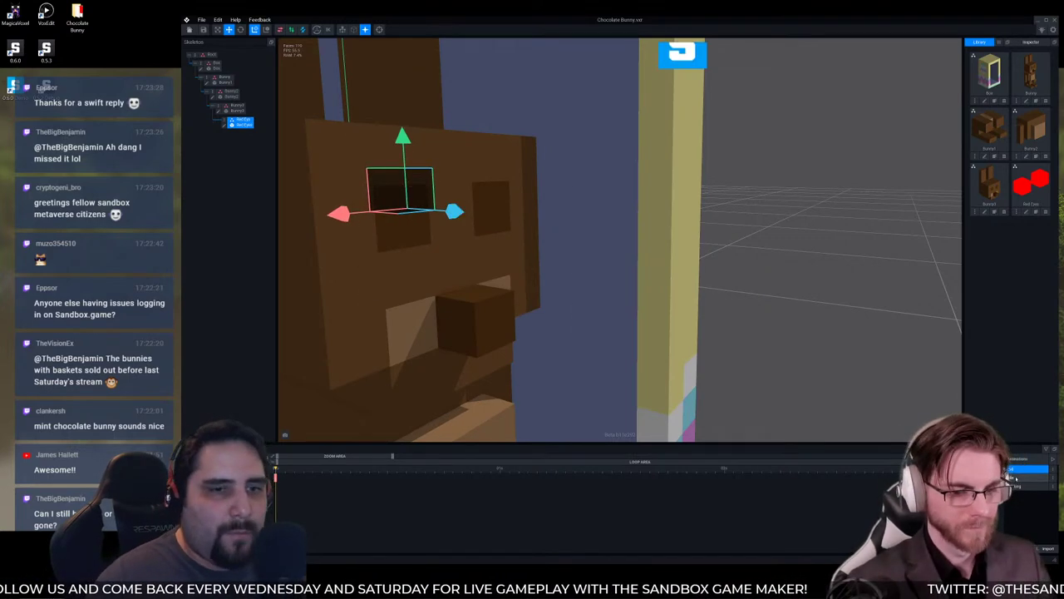
Switch to the Idle animation and raise the red eyes to eye height, hidden inside the head.
click(1028, 477)
scroll(650, 377, down, 3)
right_drag(538, 339, 513, 336)
drag(442, 218, 443, 154)
right_drag(516, 308, 488, 310)
Switch to the third animation in the list and raise its red eyes to eye height inside the head.
click(1022, 486)
right_drag(574, 292, 554, 271)
drag(448, 218, 449, 138)
right_drag(555, 244, 365, 433)
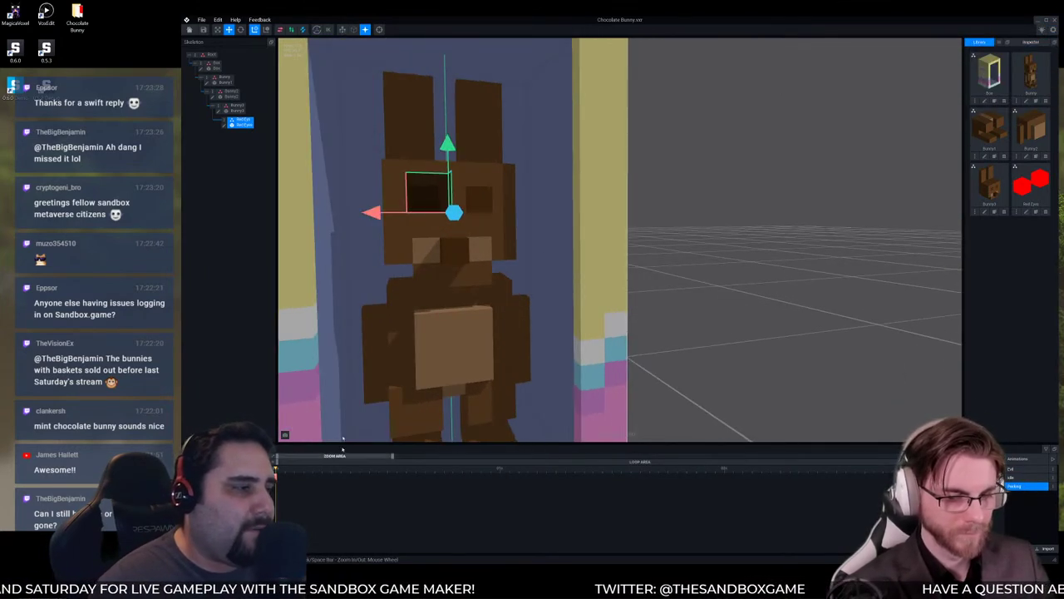
Play the third animation and check that the red eyes stay hidden in the moving head.
click(732, 344)
key(space)
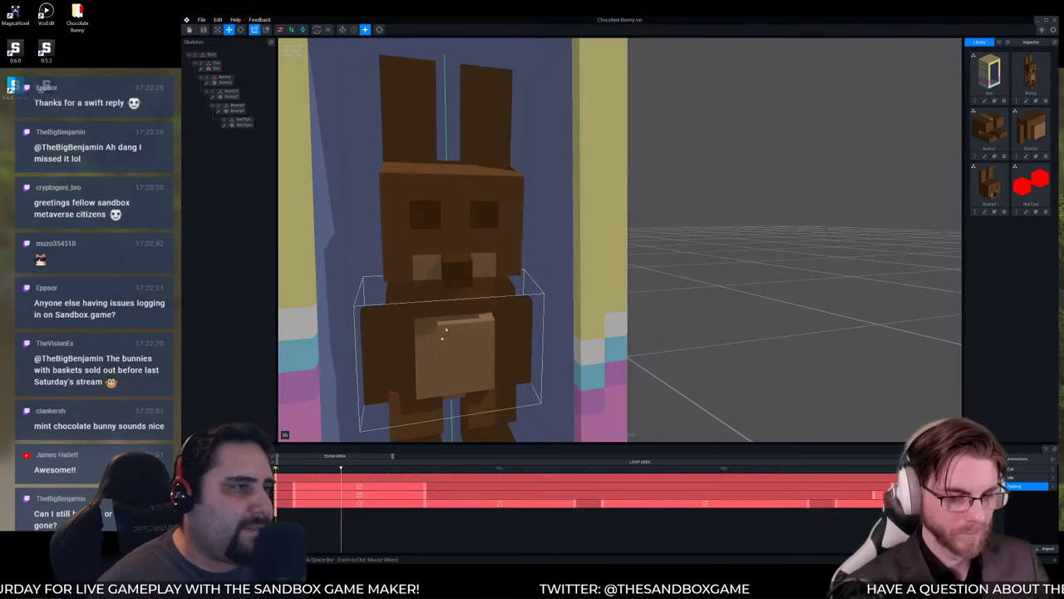
scroll(420, 356, down, 5)
right_drag(420, 301, 475, 308)
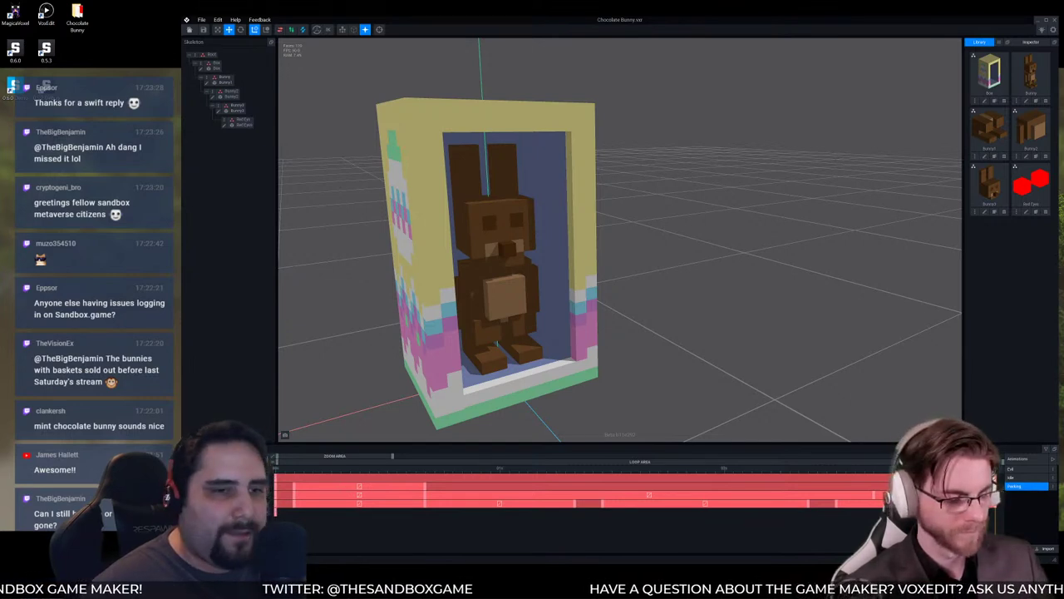
In the Evil animation, select the bunny tracks' keyframes after the starting ones and shift them together so the movement begins at 1 s.
click(1021, 469)
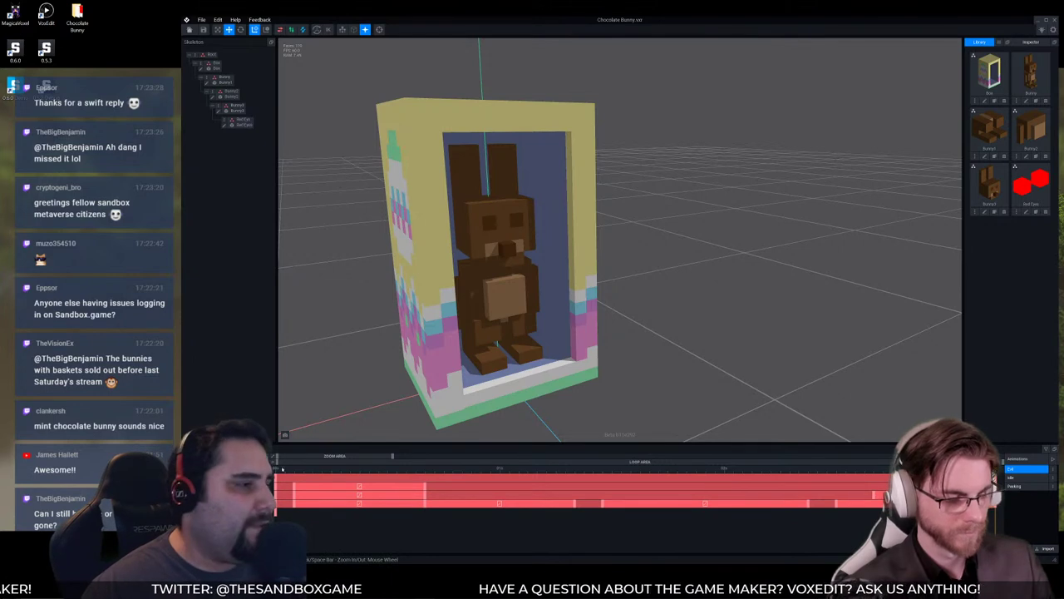
click(361, 469)
drag(368, 473, 279, 470)
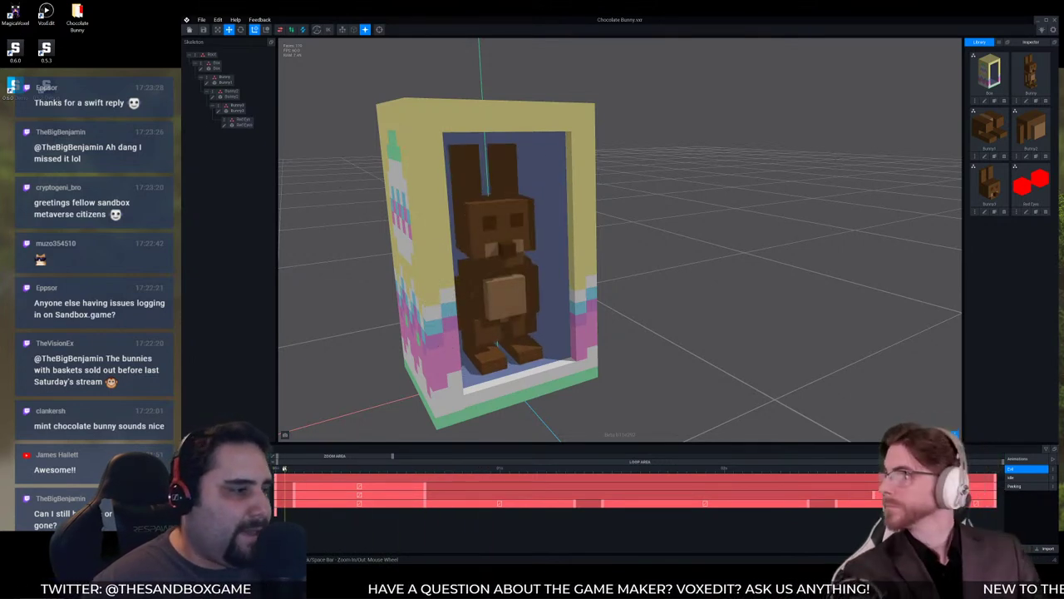
drag(389, 456, 291, 451)
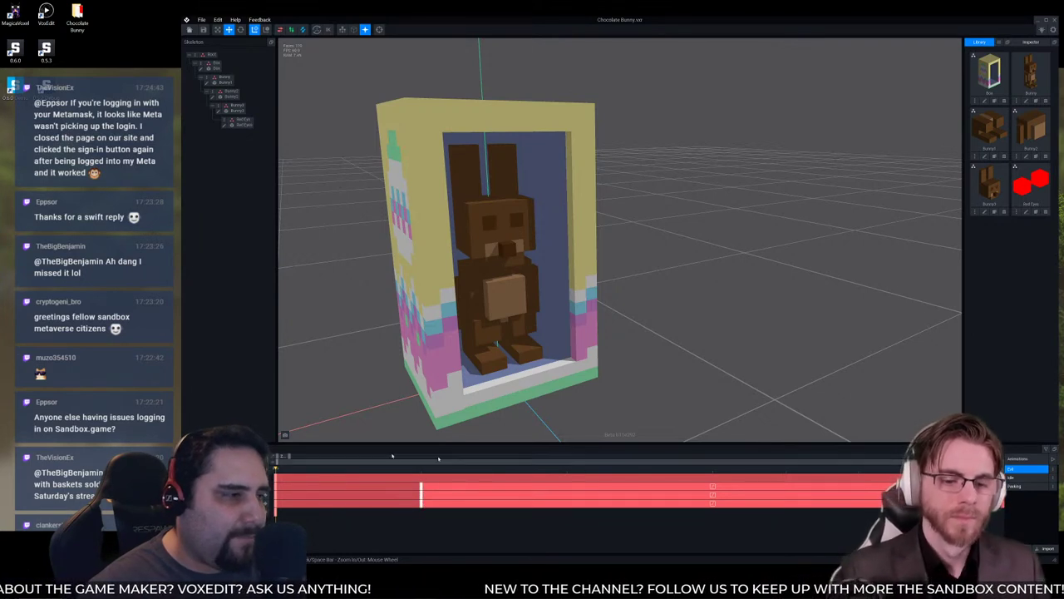
drag(288, 455, 474, 457)
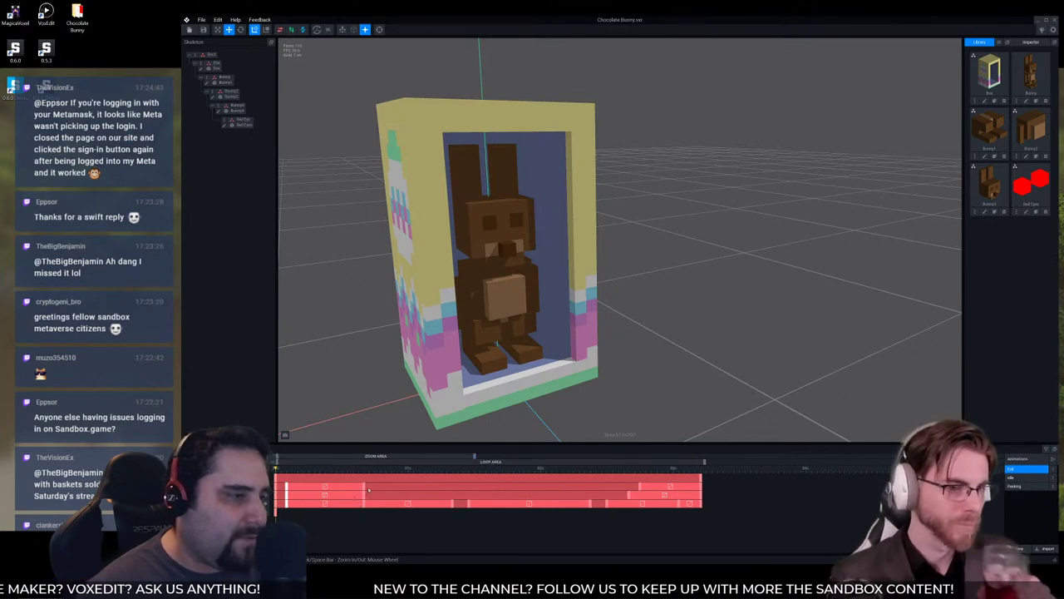
shift+click(452, 503)
shift+click(469, 504)
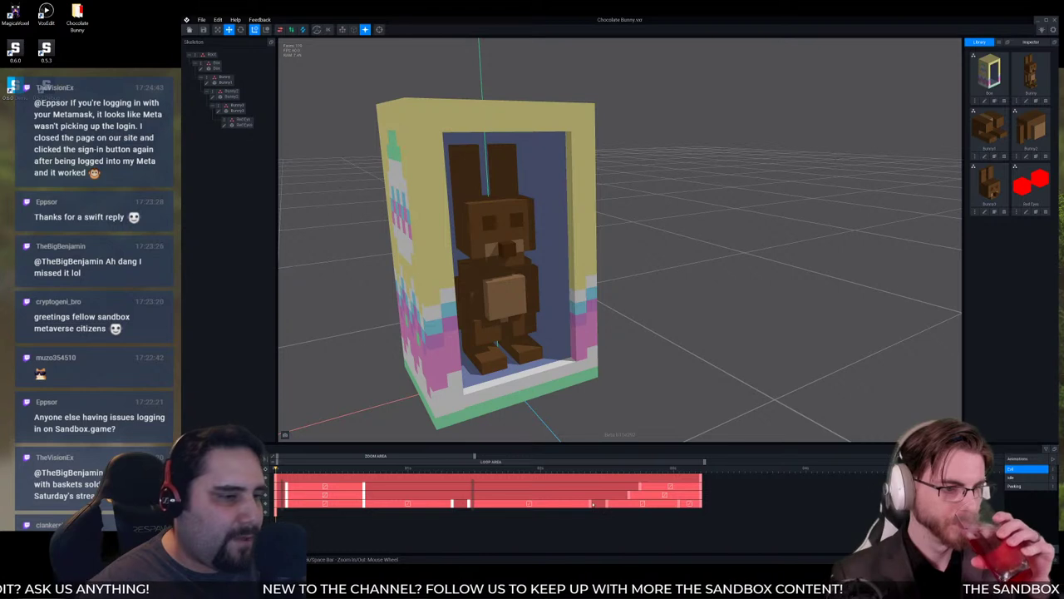
click(607, 505)
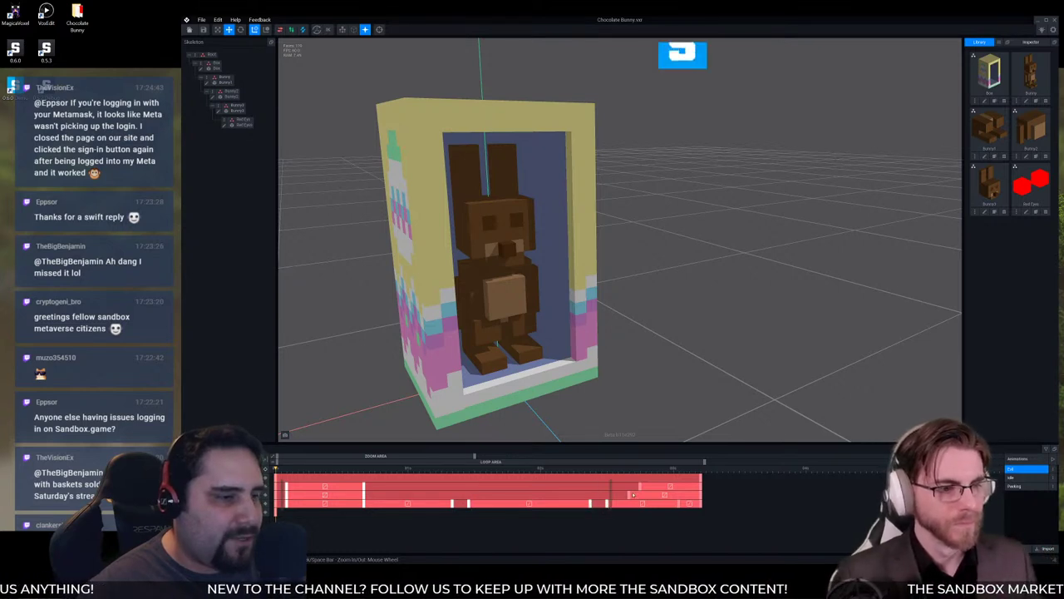
shift+click(640, 486)
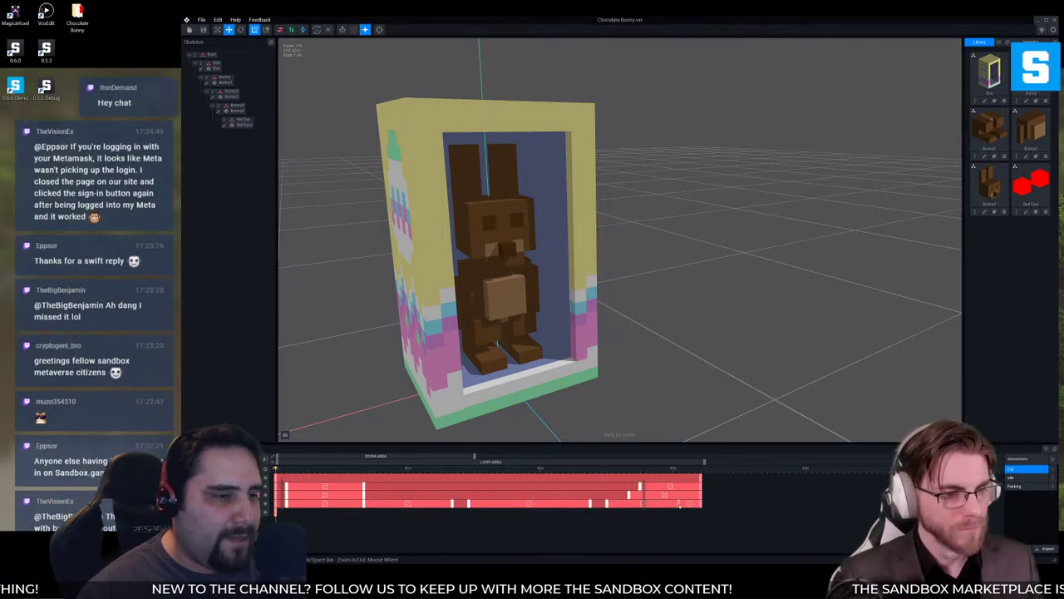
shift+click(679, 503)
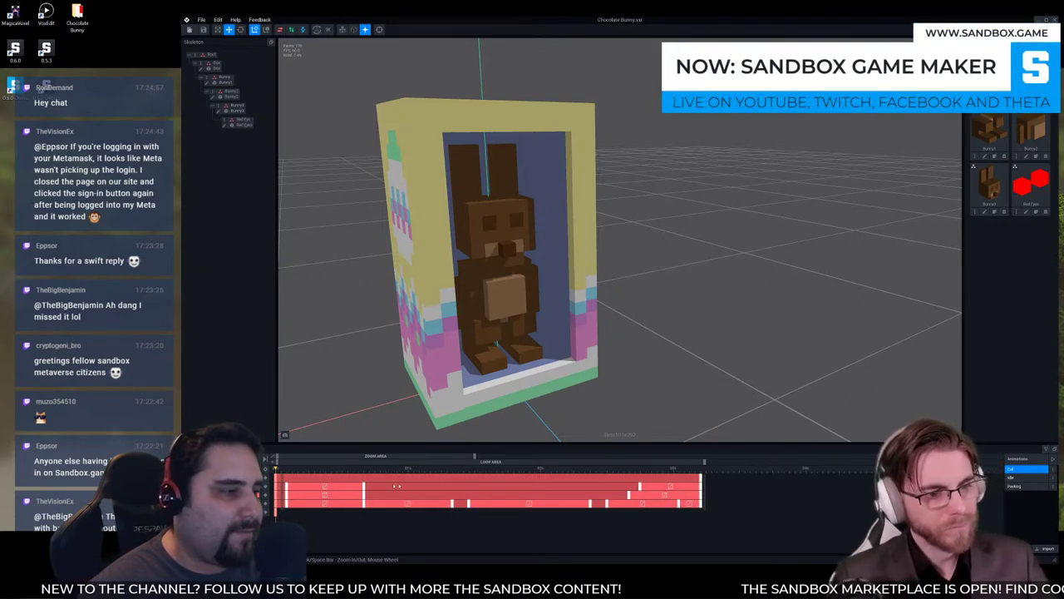
drag(363, 494, 487, 494)
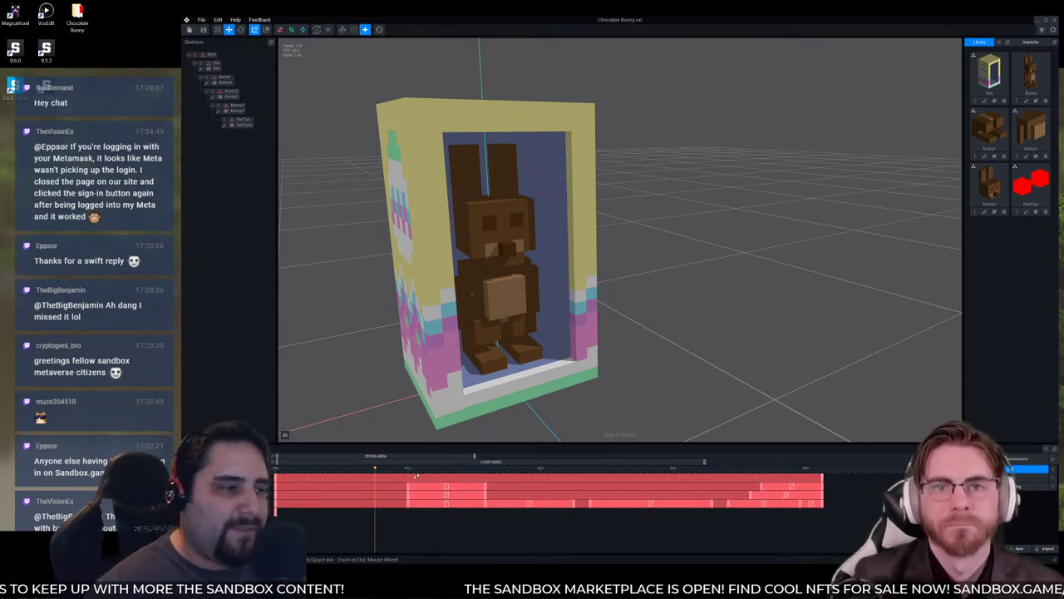
Add keyframes to the red eyes' track near the start and at about 0.4 s, before the bunny starts moving.
drag(386, 469, 376, 469)
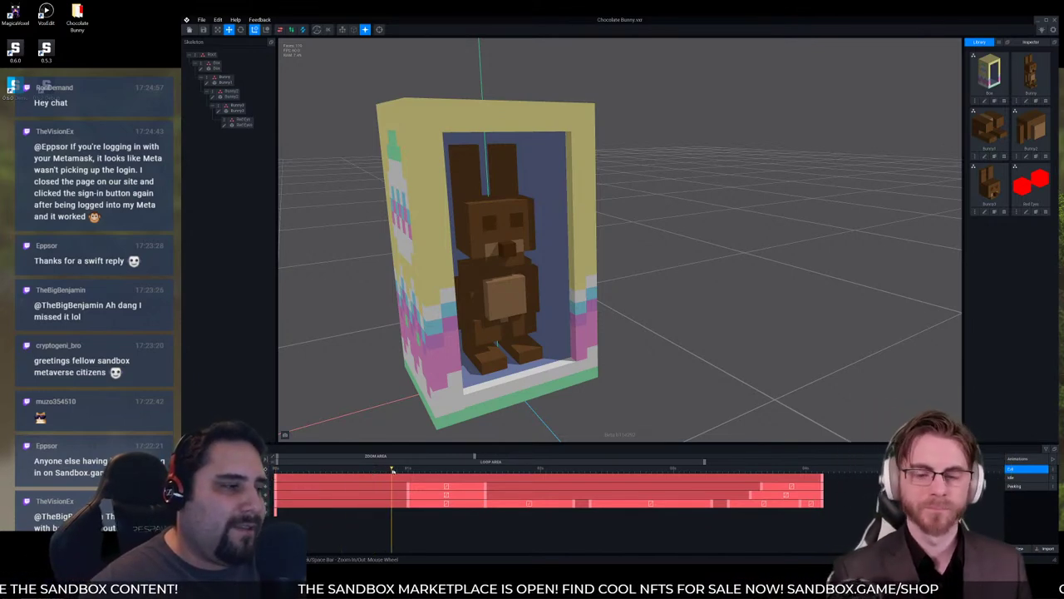
drag(354, 468, 313, 473)
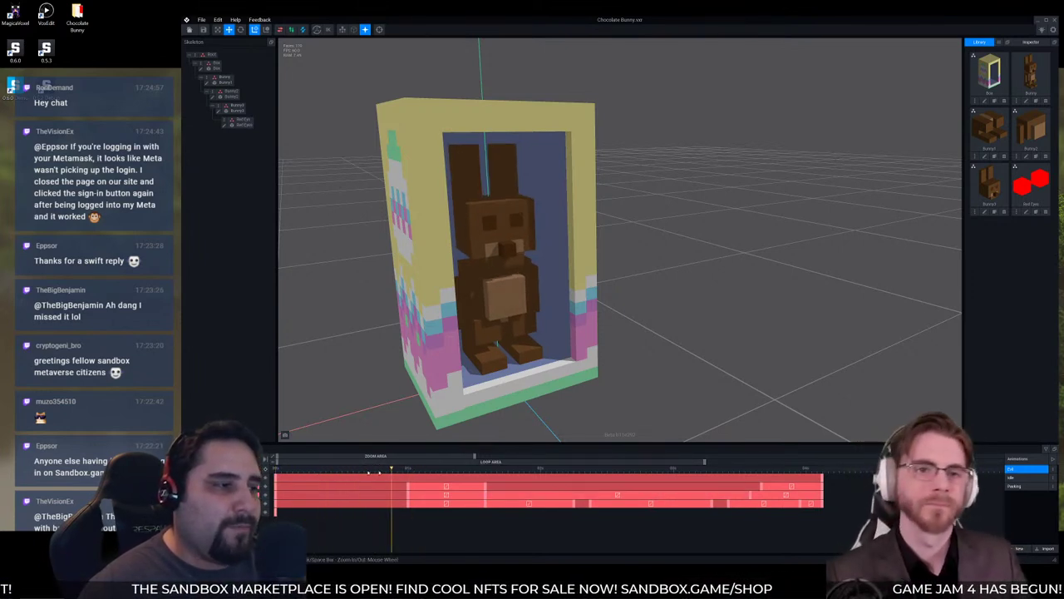
drag(382, 476, 828, 479)
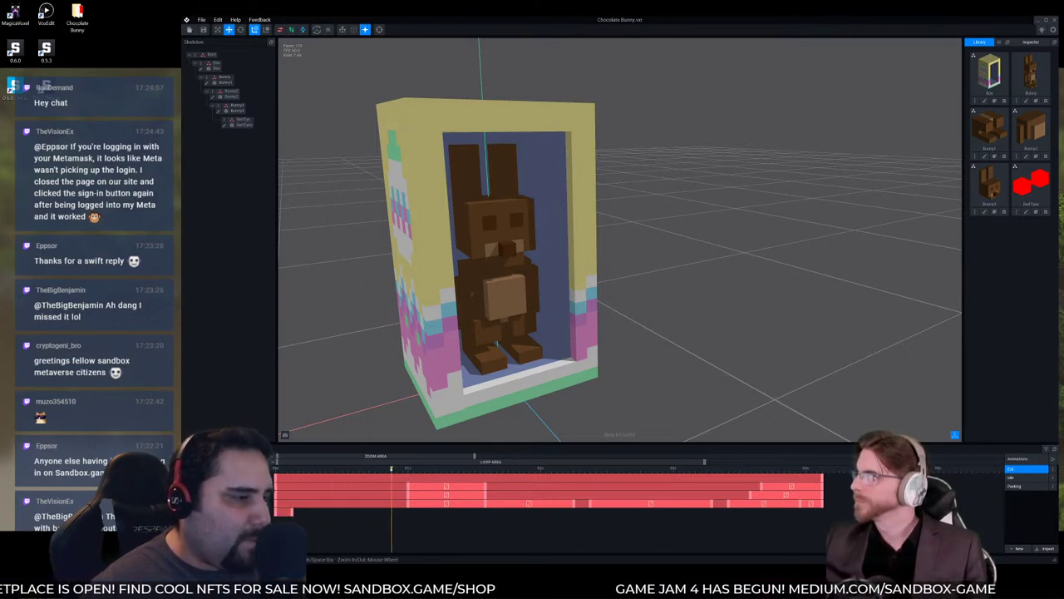
drag(337, 469, 330, 472)
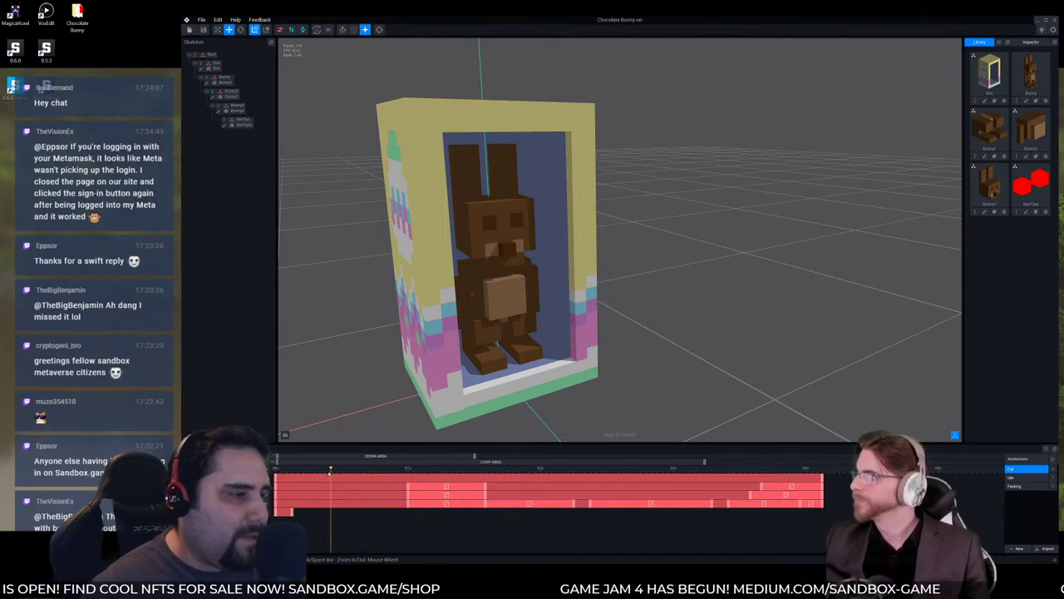
double_click(325, 514)
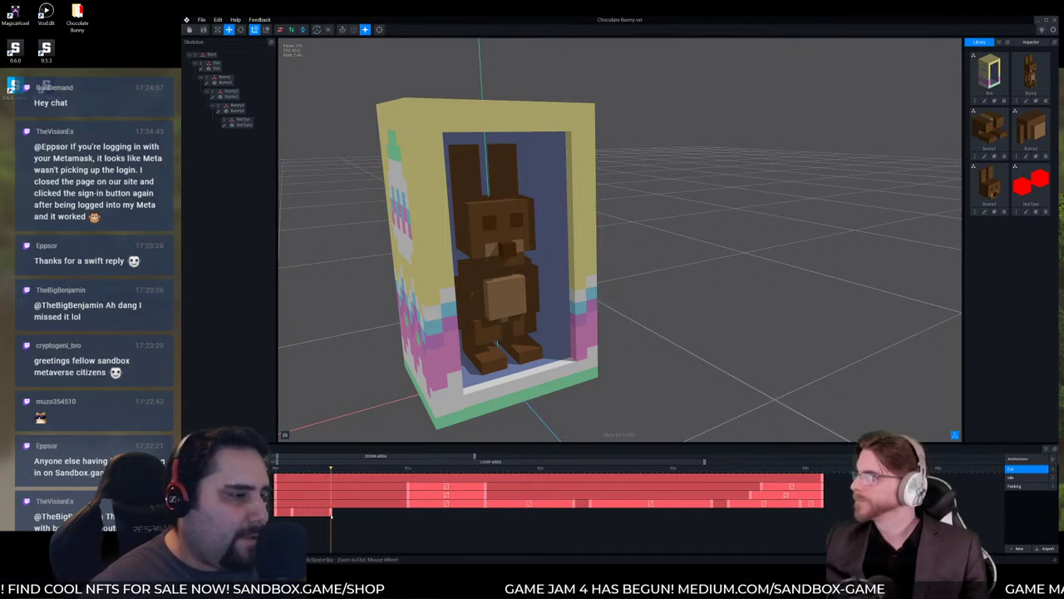
Move the red eyes forward to the face surface at the 0.4 s keyframe and play back the Evil animation.
click(242, 121)
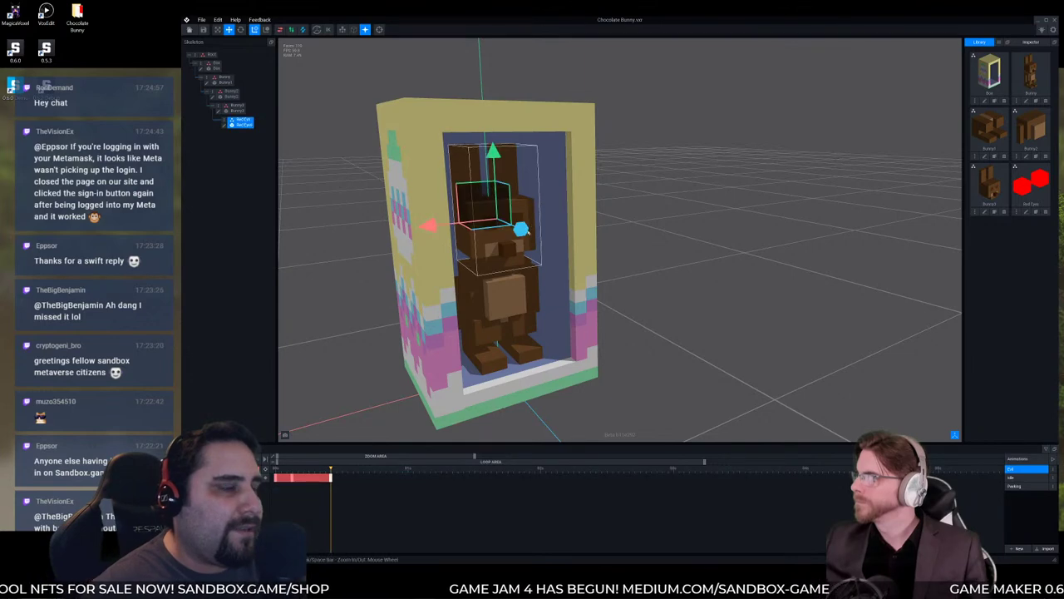
drag(520, 229, 525, 233)
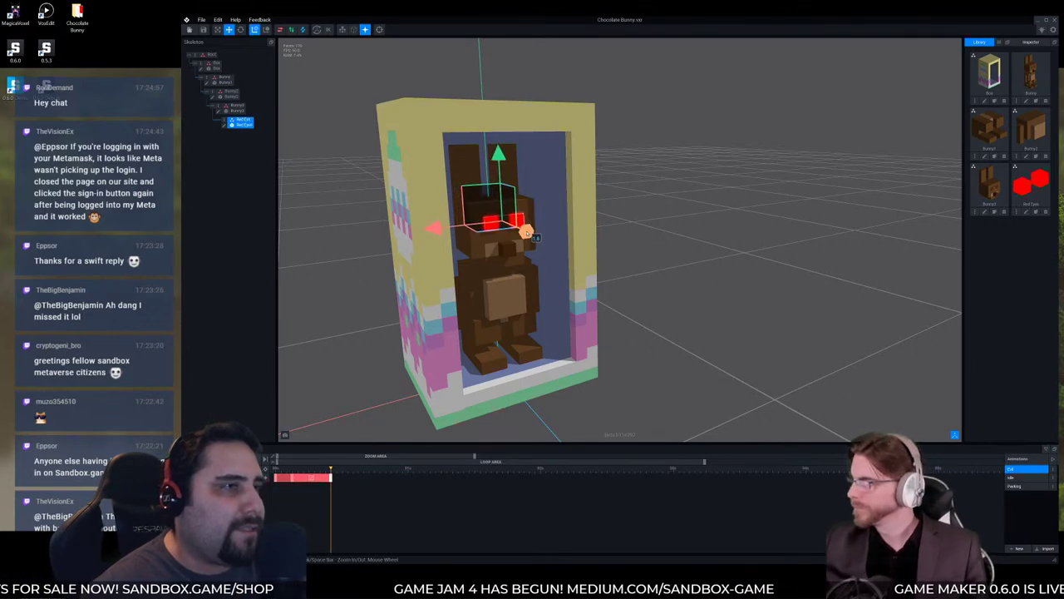
right_drag(571, 256, 572, 257)
click(275, 468)
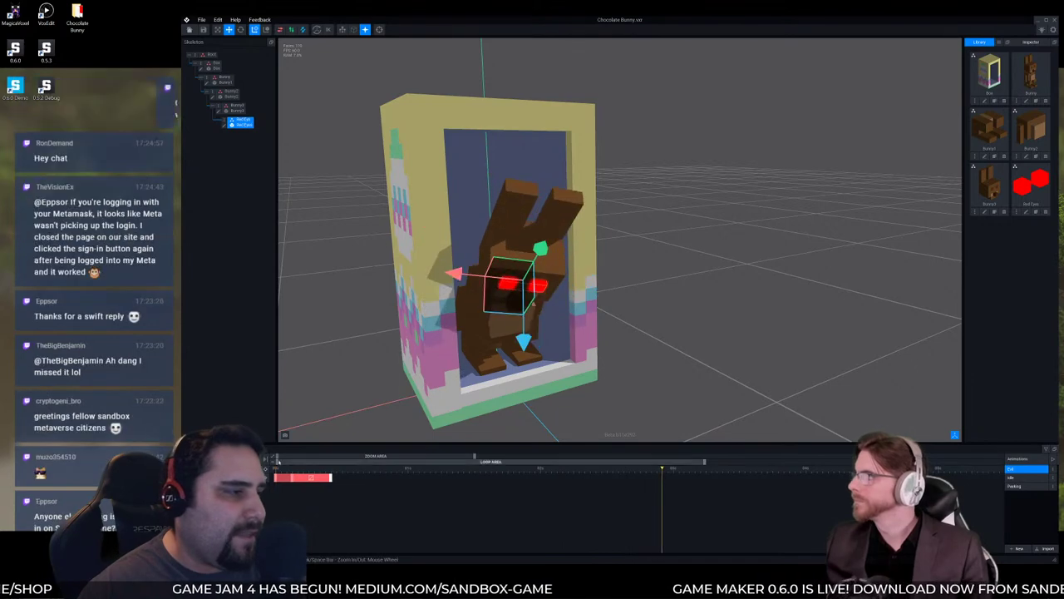
click(369, 353)
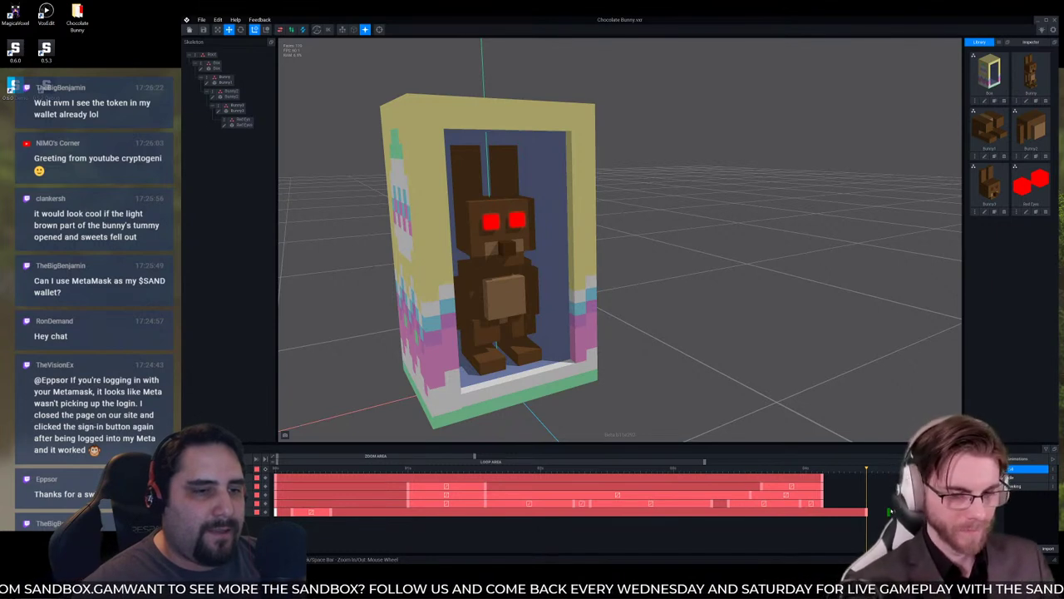
Retract the red eyes into the head just after the bunny's movement in the Evil animation, key all tracks there, and play it back.
drag(869, 471, 888, 475)
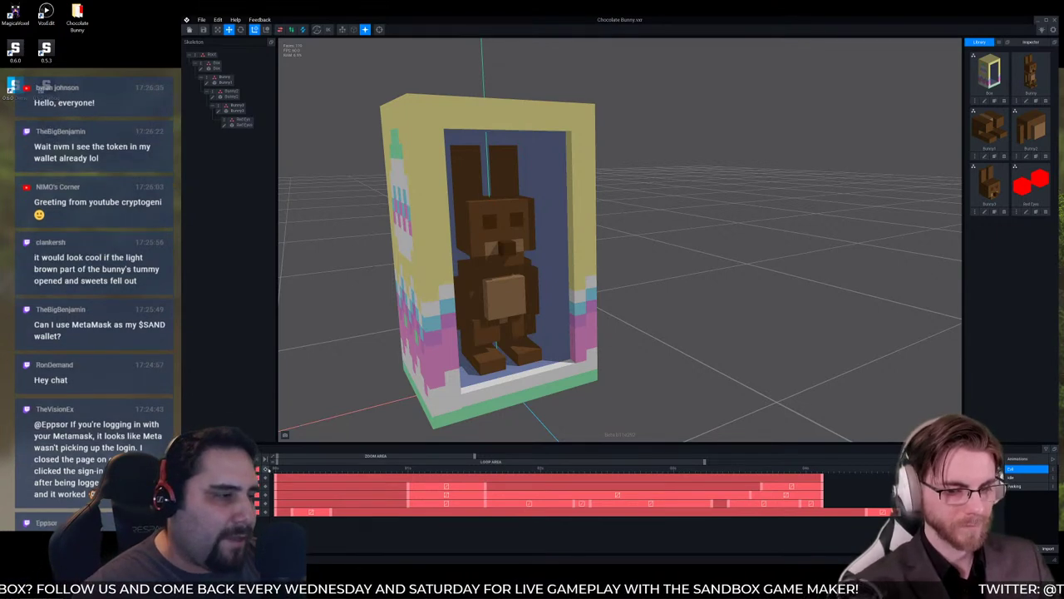
click(266, 469)
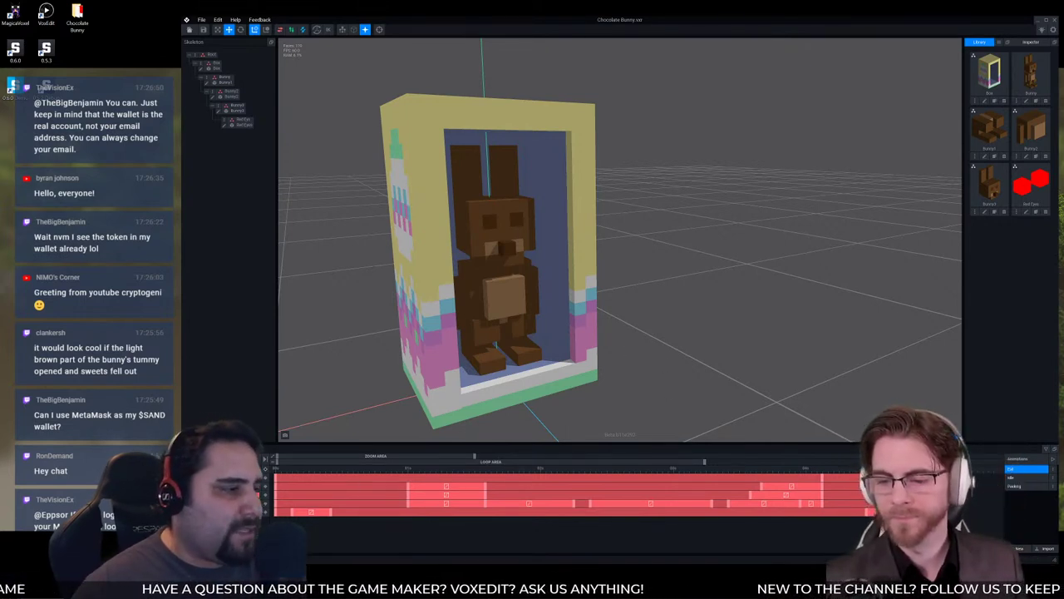
key(space)
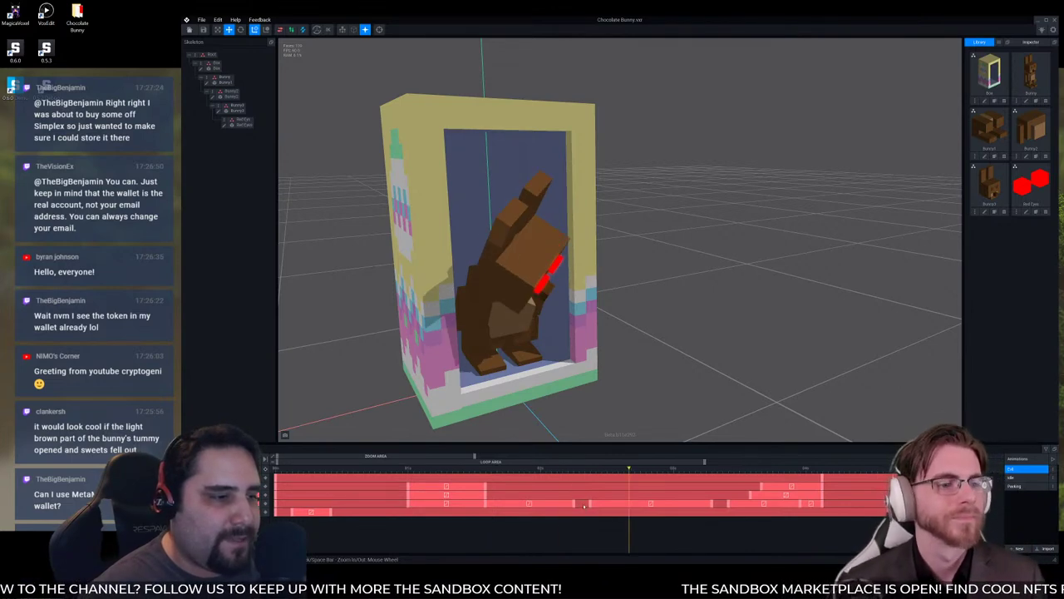
Scrub the Evil animation between about 2.2 s and 2.3 s to examine the head turn and eyes, then return to the start.
drag(474, 456, 373, 456)
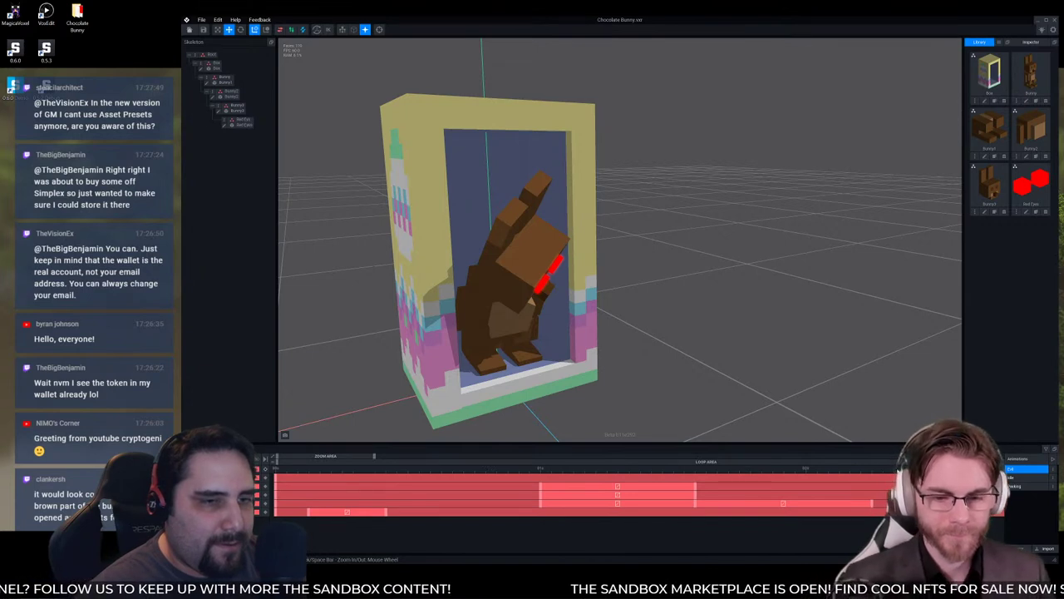
drag(864, 469, 850, 469)
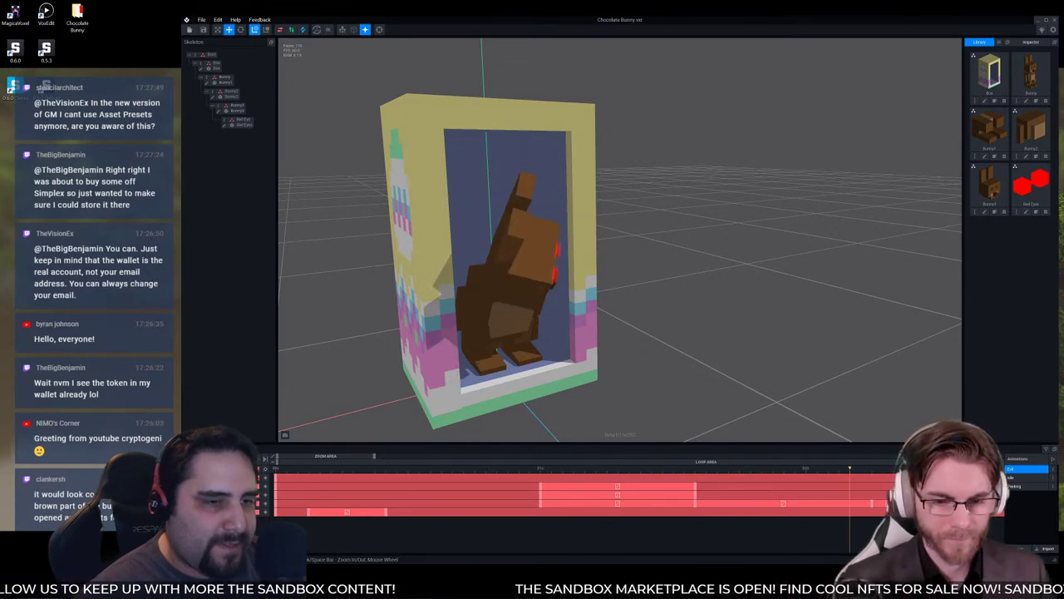
click(871, 469)
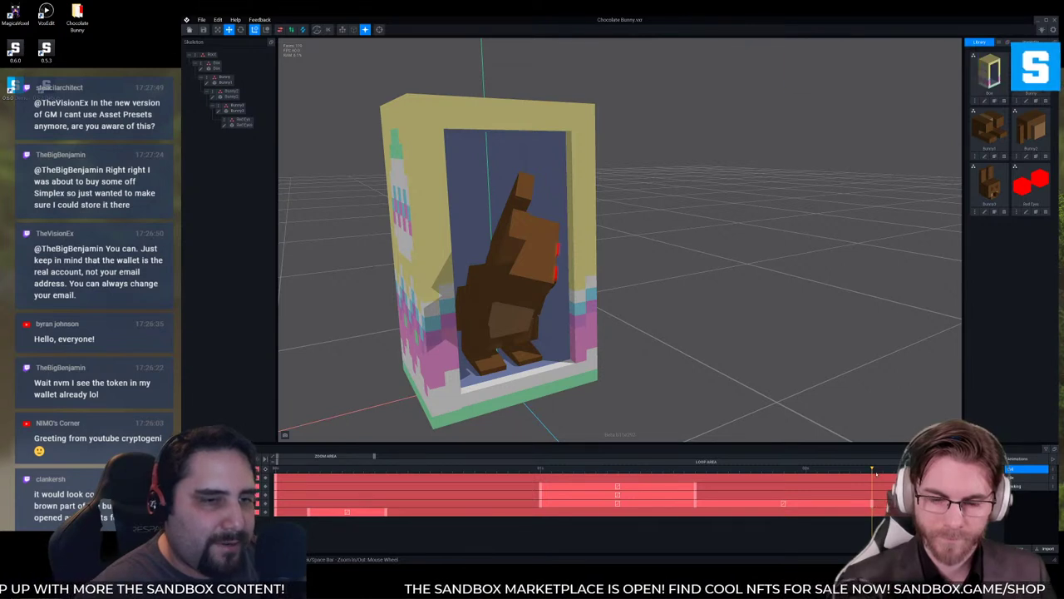
click(850, 468)
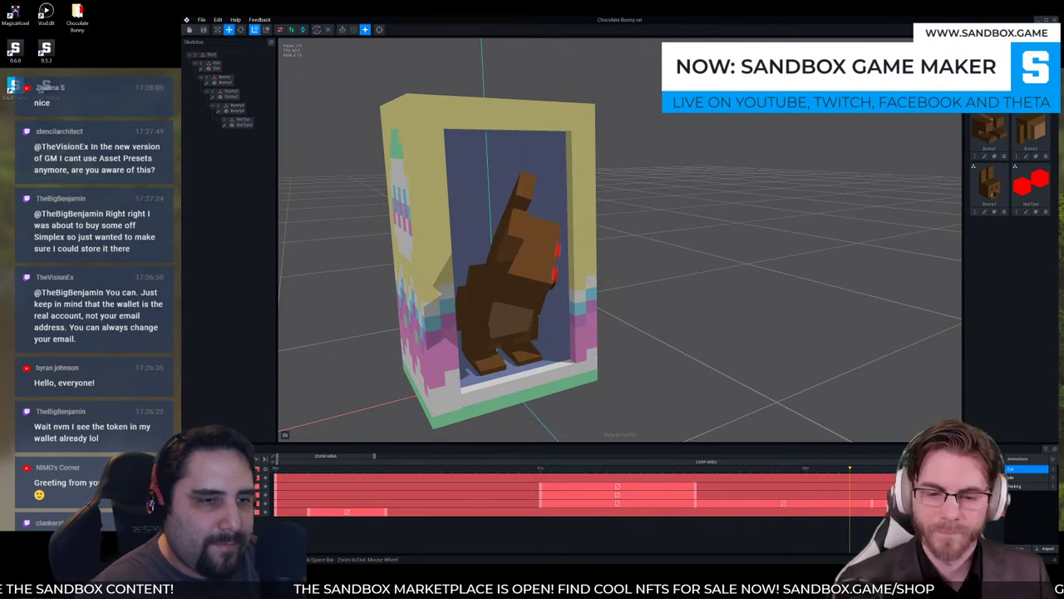
click(884, 469)
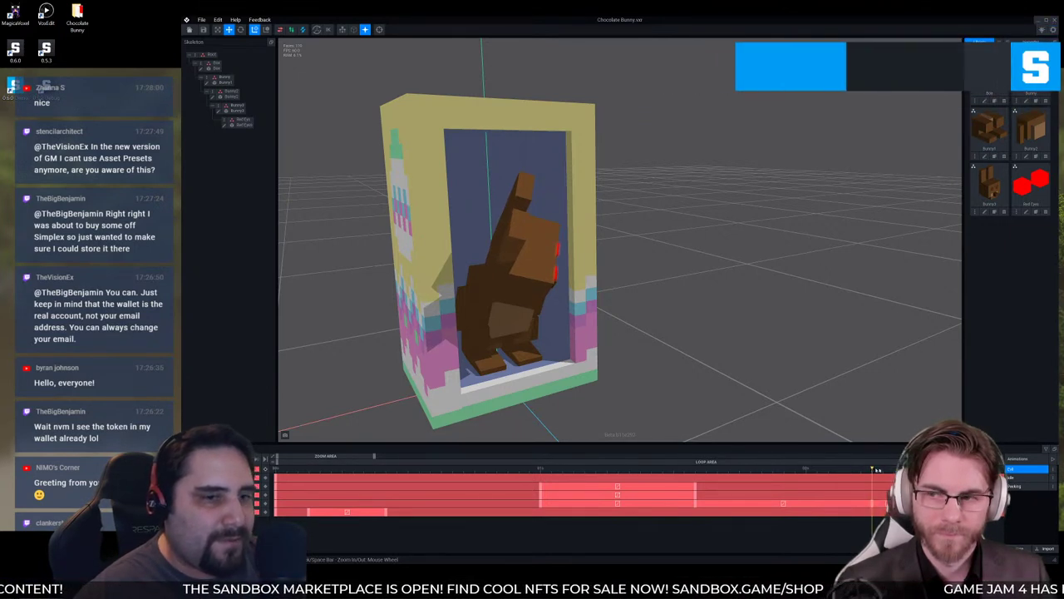
drag(378, 459, 458, 458)
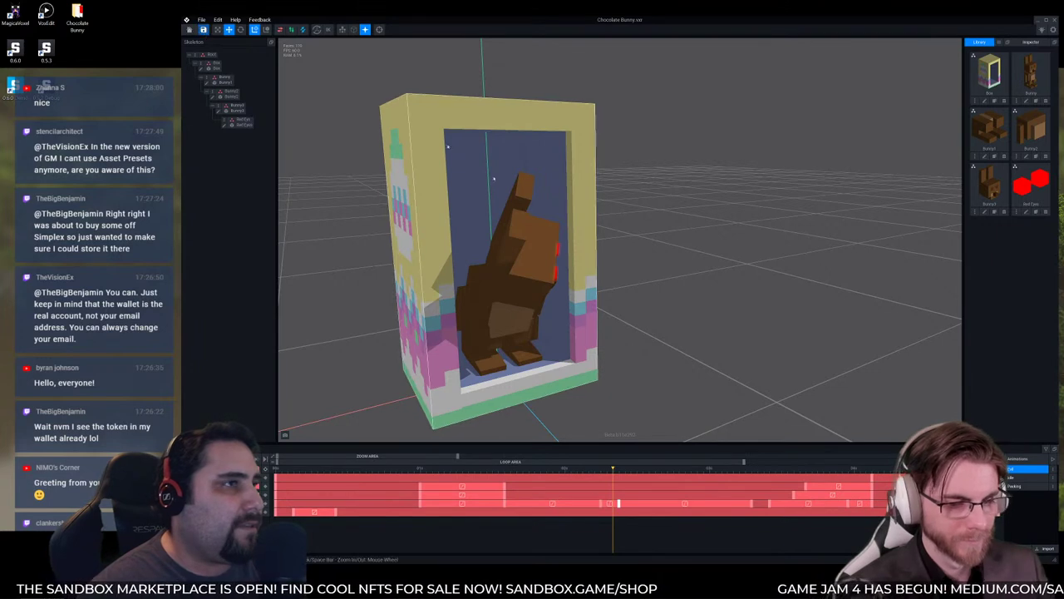
scroll(490, 308, down, 2)
click(274, 470)
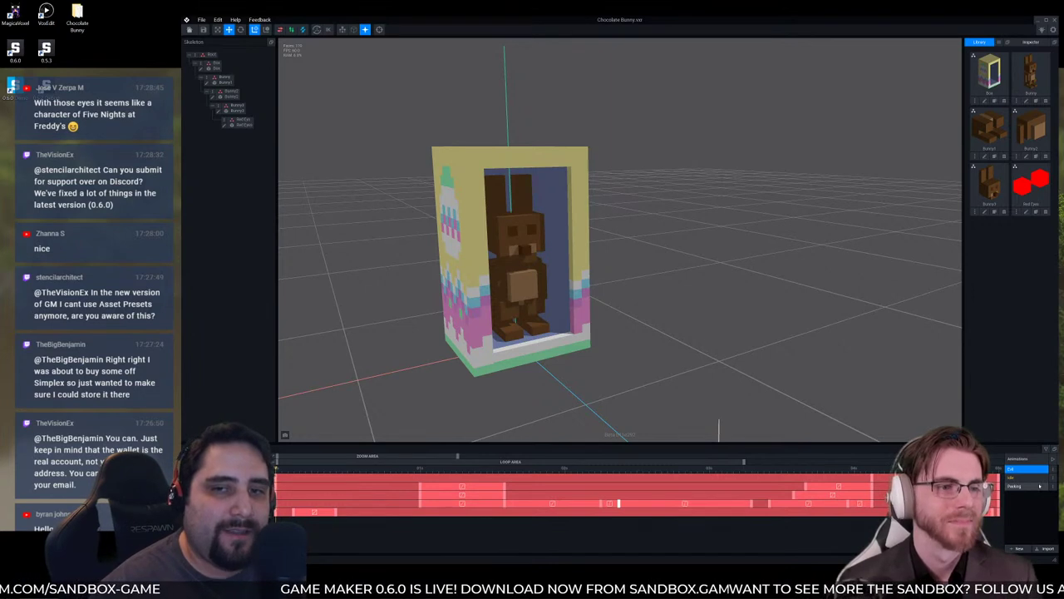
In the Idle animation, add a second set of keyframes on all tracks shortly after the start, holding the standing pose.
click(1039, 477)
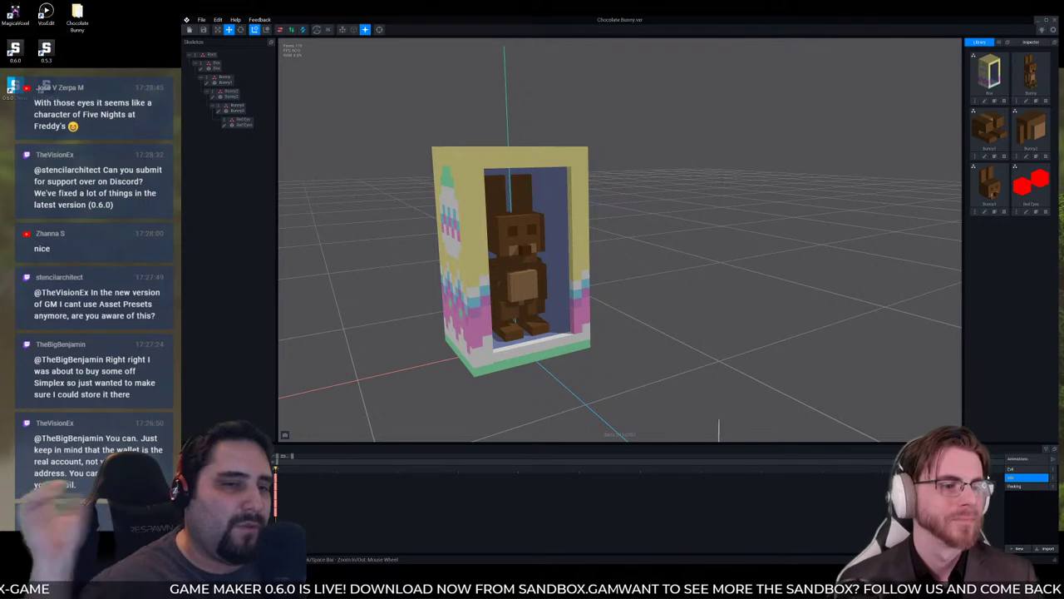
click(1023, 469)
click(1025, 478)
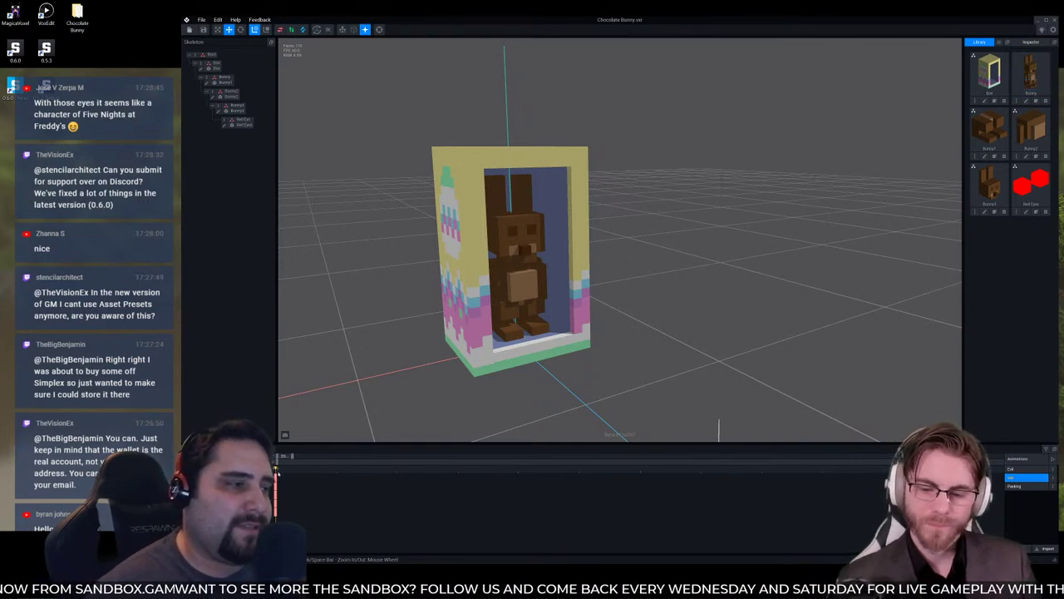
click(337, 469)
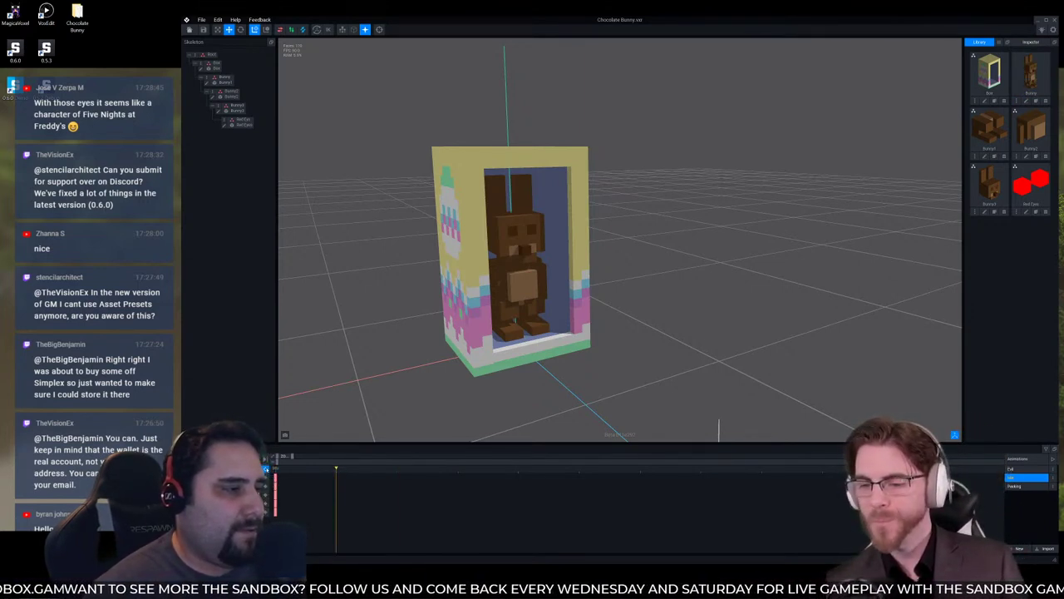
click(321, 492)
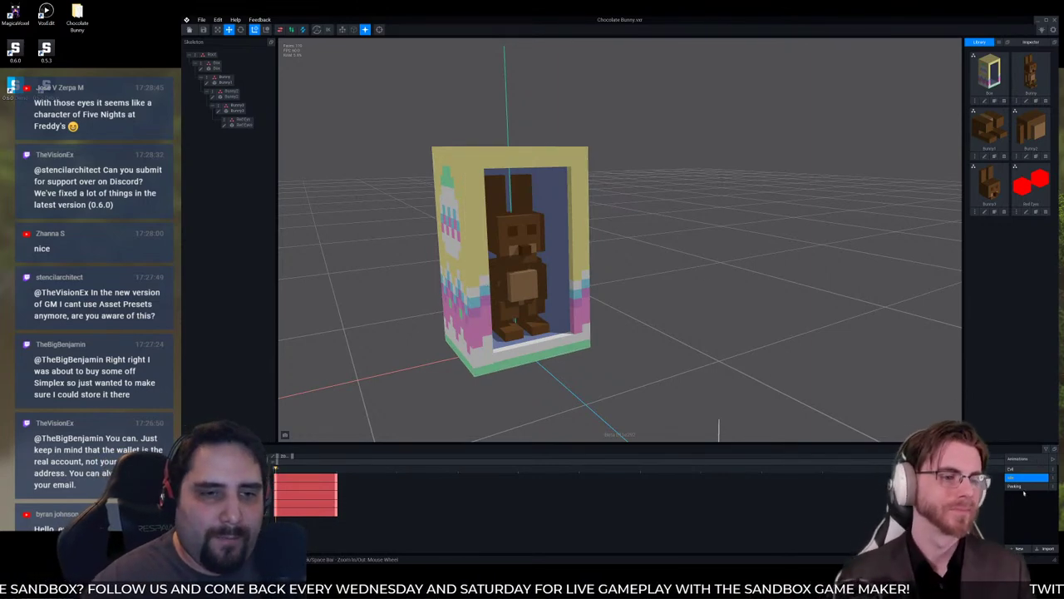
Switch between the Evil, Idle and Peeking animations to compare how each one plays.
click(1044, 469)
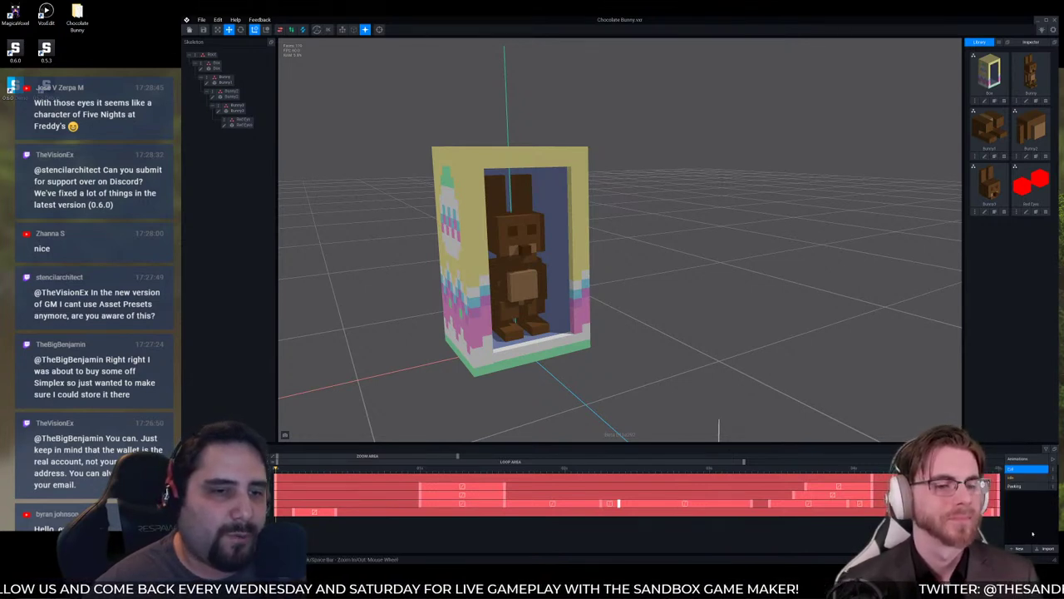
click(1041, 477)
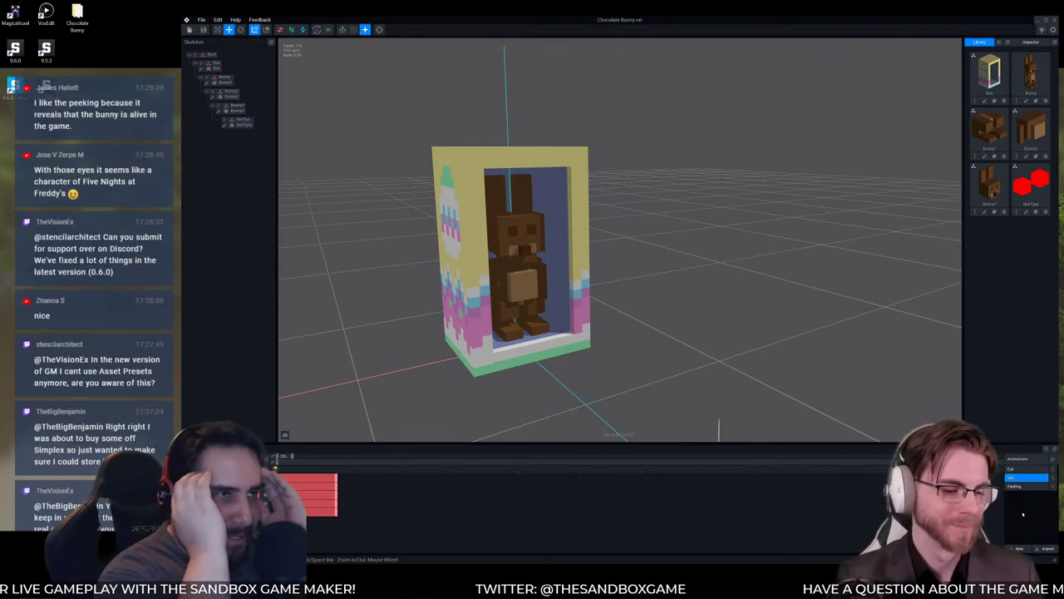
click(1028, 469)
click(1027, 486)
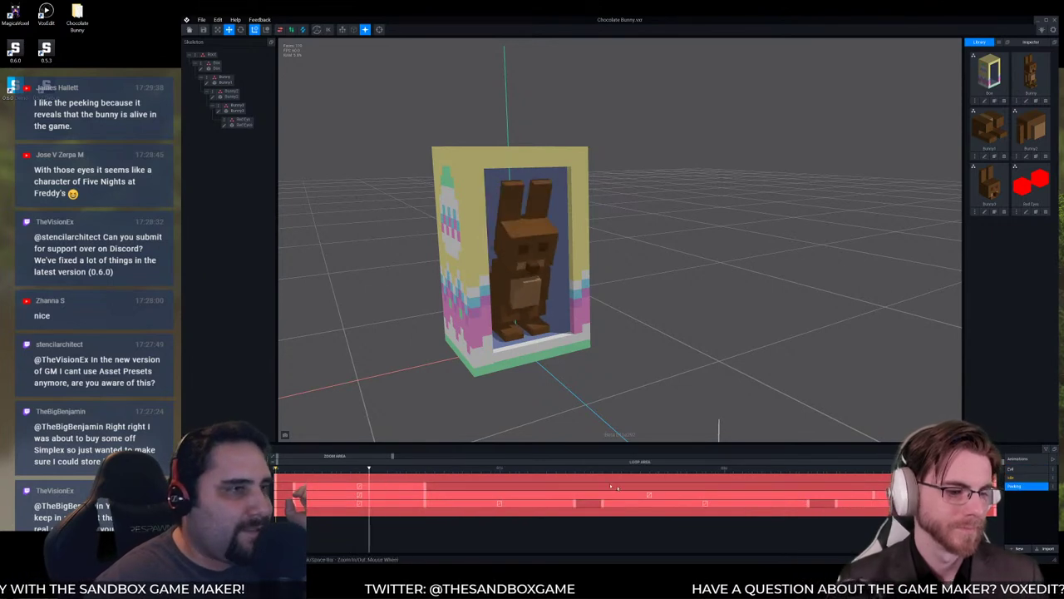
click(1029, 470)
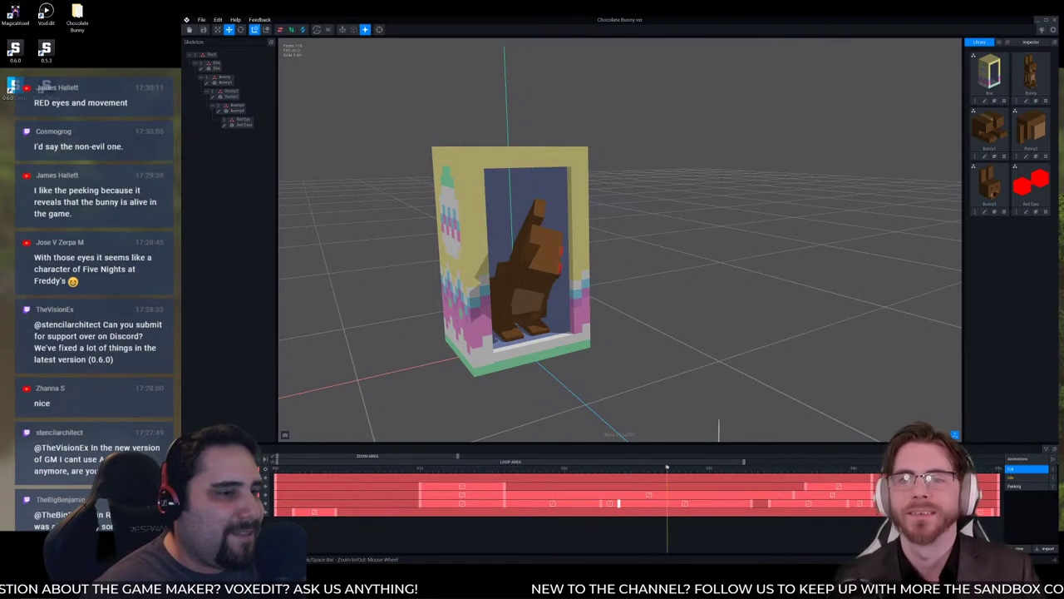
Set the head track's transition after about 2.4 s in the Evil animation to Quad In/Out and play it from the start.
right_click(685, 504)
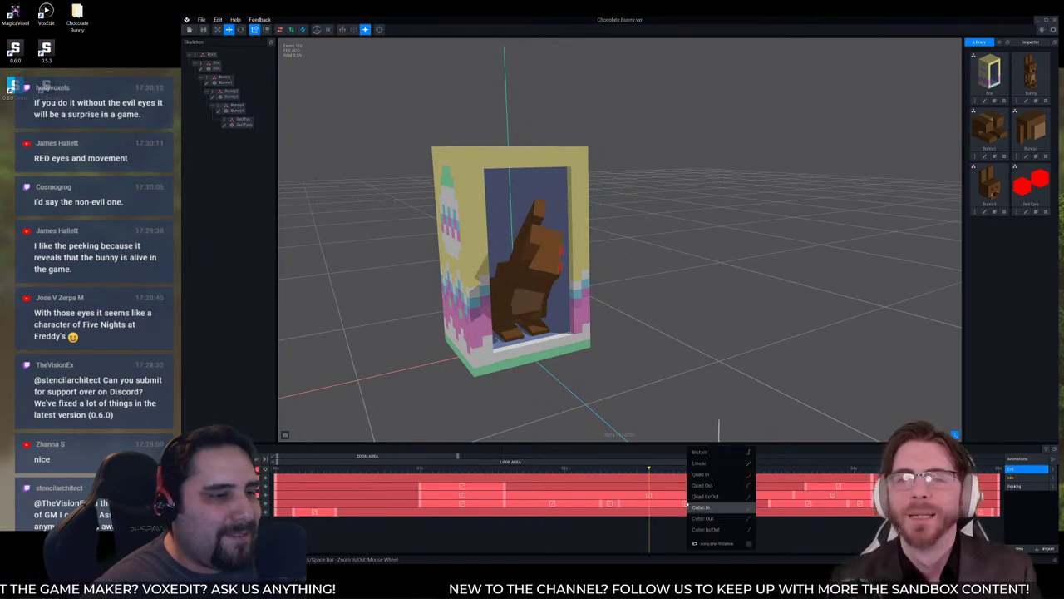
click(752, 497)
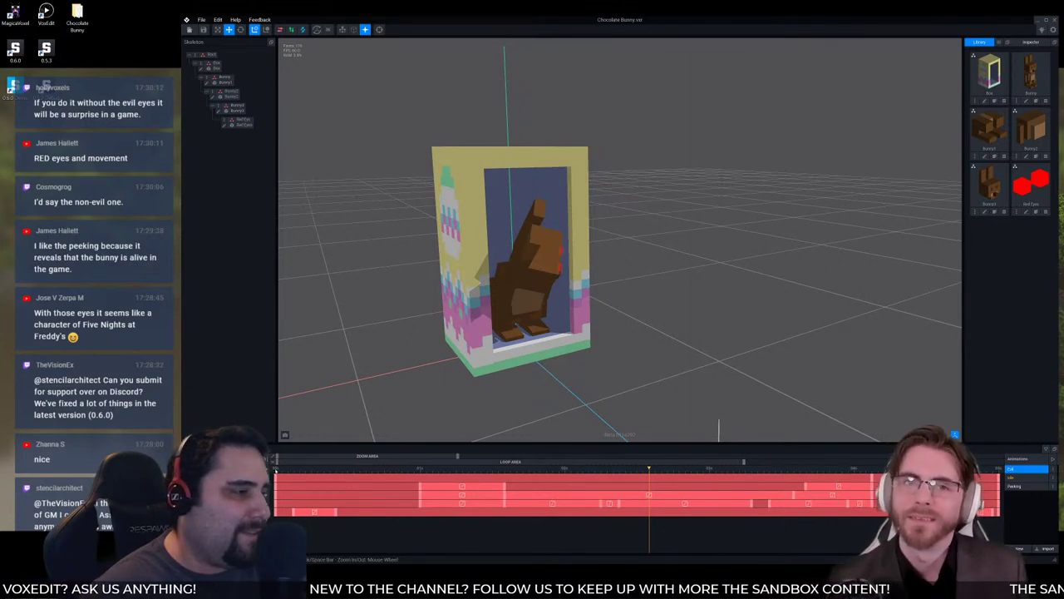
click(276, 471)
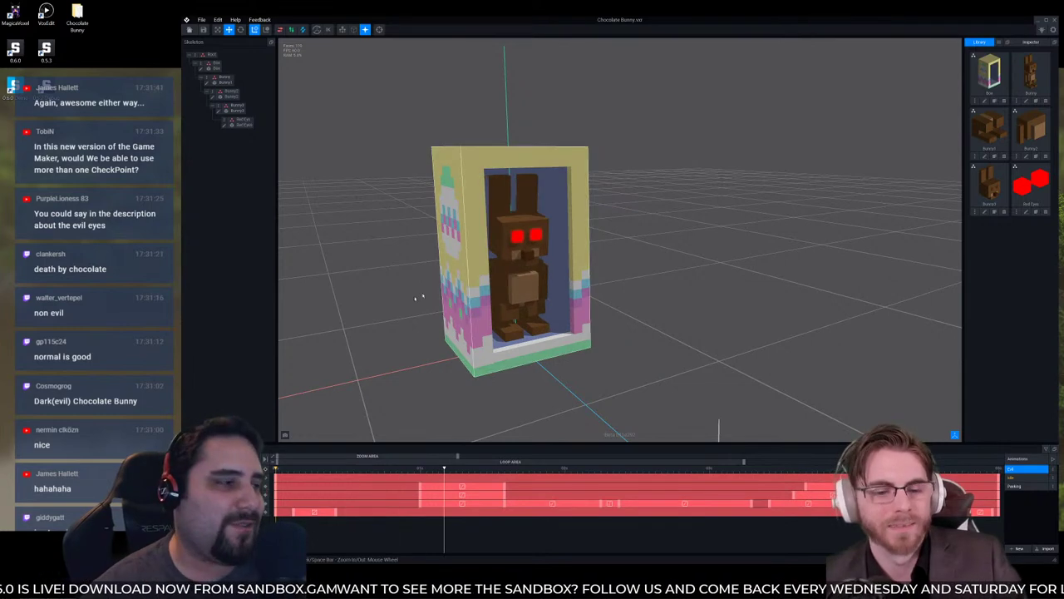
key(space)
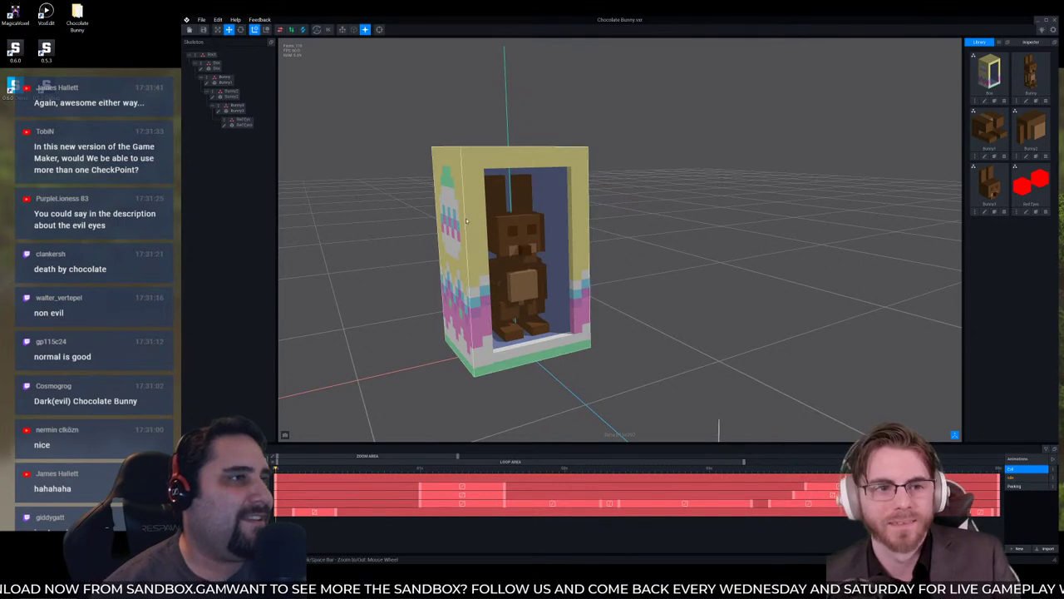
Open the Idle animation and examine the boxed bunny and its face from several angles and distances.
click(1026, 477)
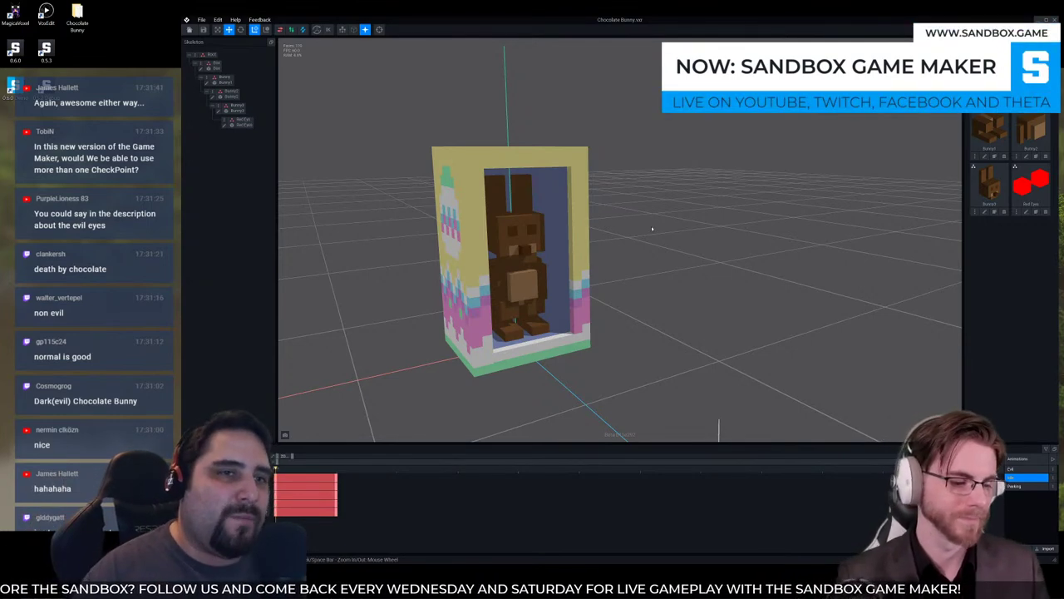
right_drag(499, 248, 522, 252)
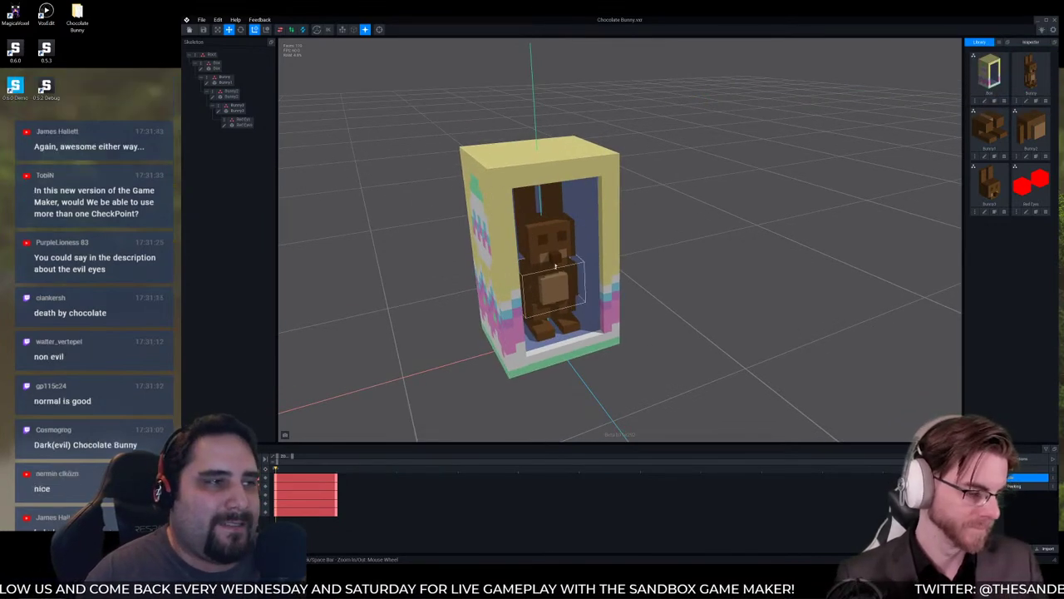
scroll(554, 282, up, 2)
middle_drag(554, 283, 601, 316)
right_drag(600, 316, 559, 242)
scroll(559, 242, up, 2)
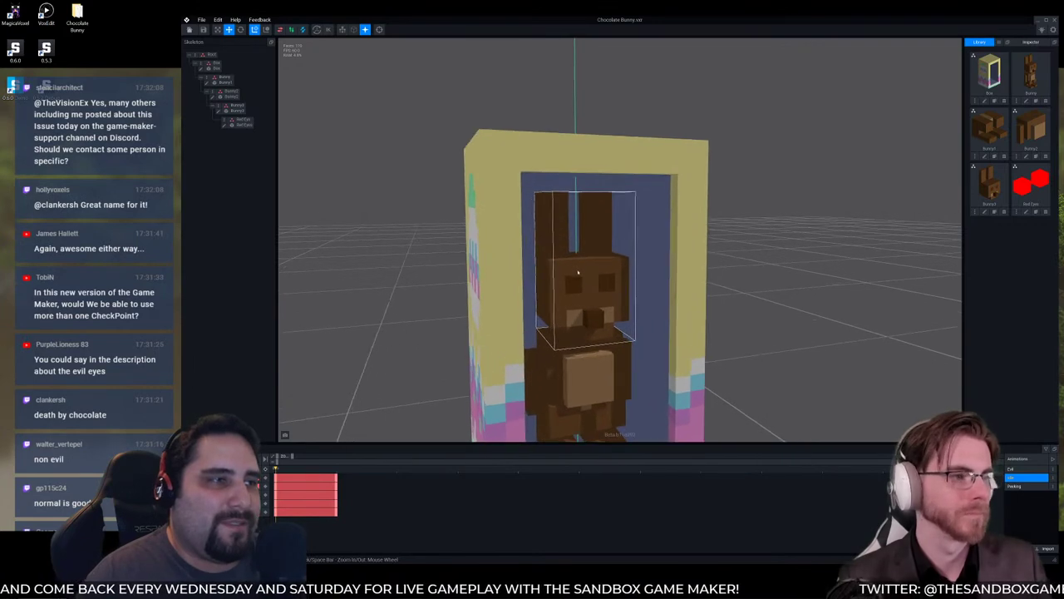
middle_drag(577, 273, 586, 234)
scroll(570, 243, up, 2)
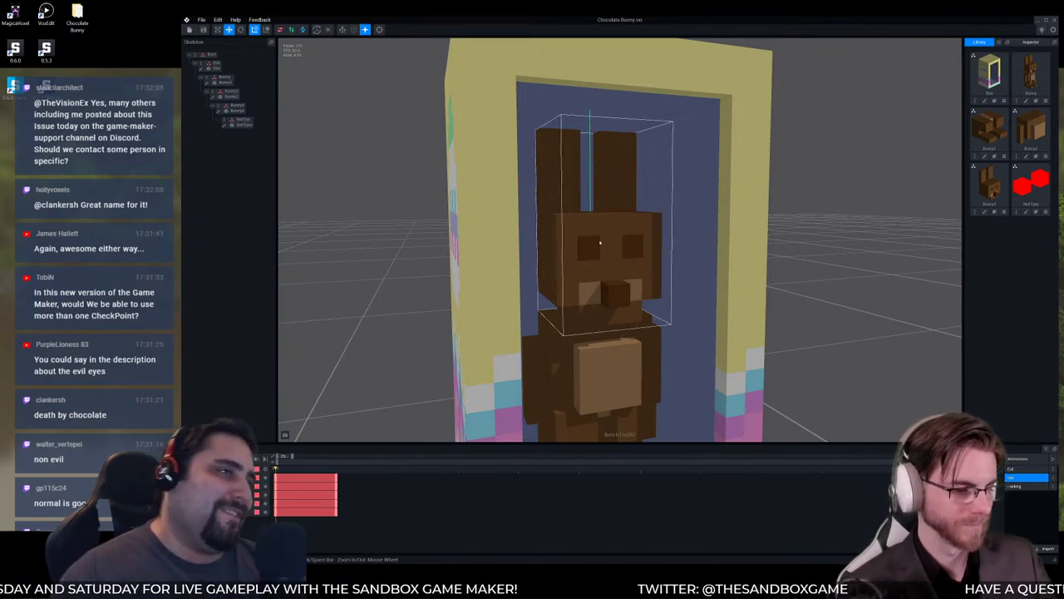
scroll(595, 249, down, 5)
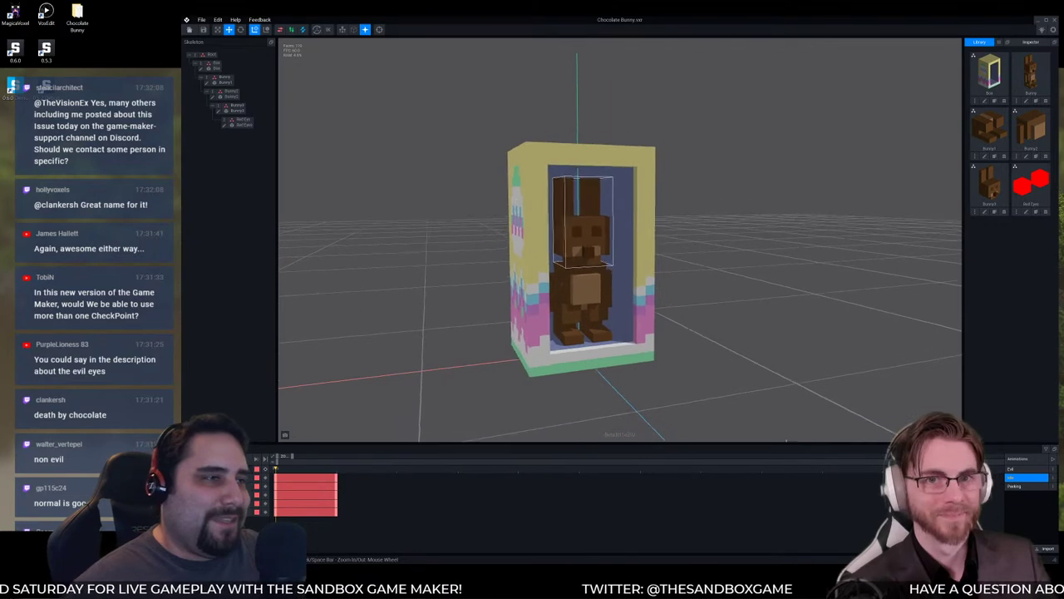
right_drag(586, 256, 560, 192)
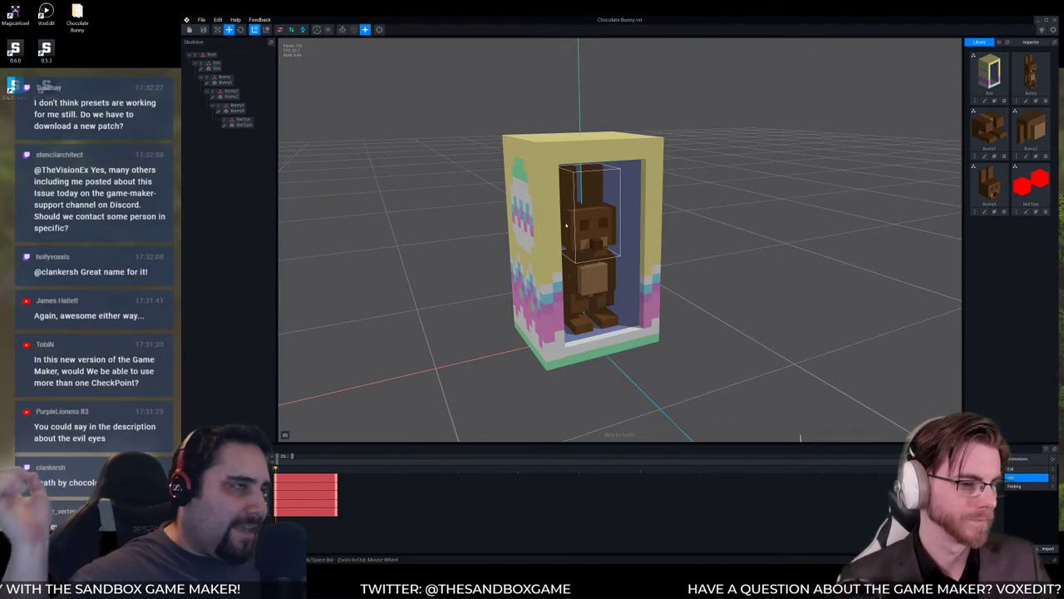
Close the Chocolate Bunny project, saving its changes, and exit the program.
click(191, 30)
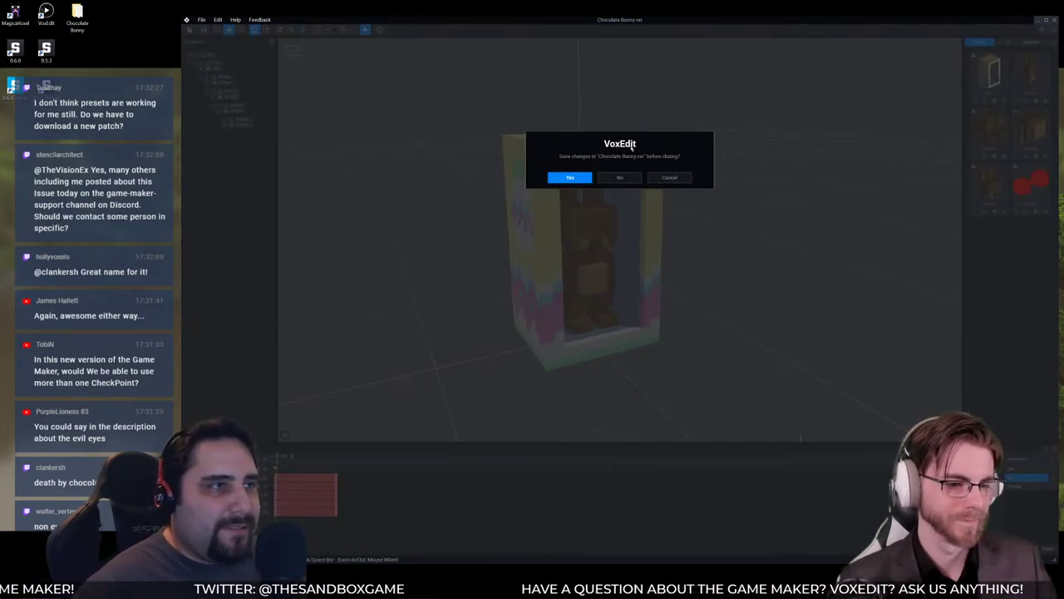
click(565, 178)
click(1055, 21)
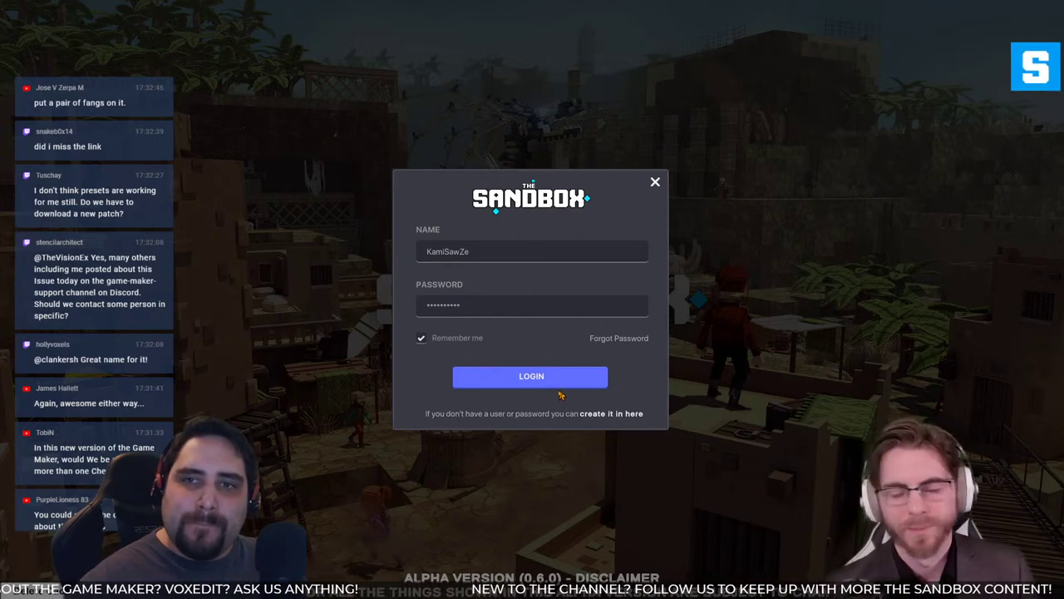
Switch to The Sandbox Game Maker, log in with the remembered account, and open the Gallery of shared experiences.
click(508, 379)
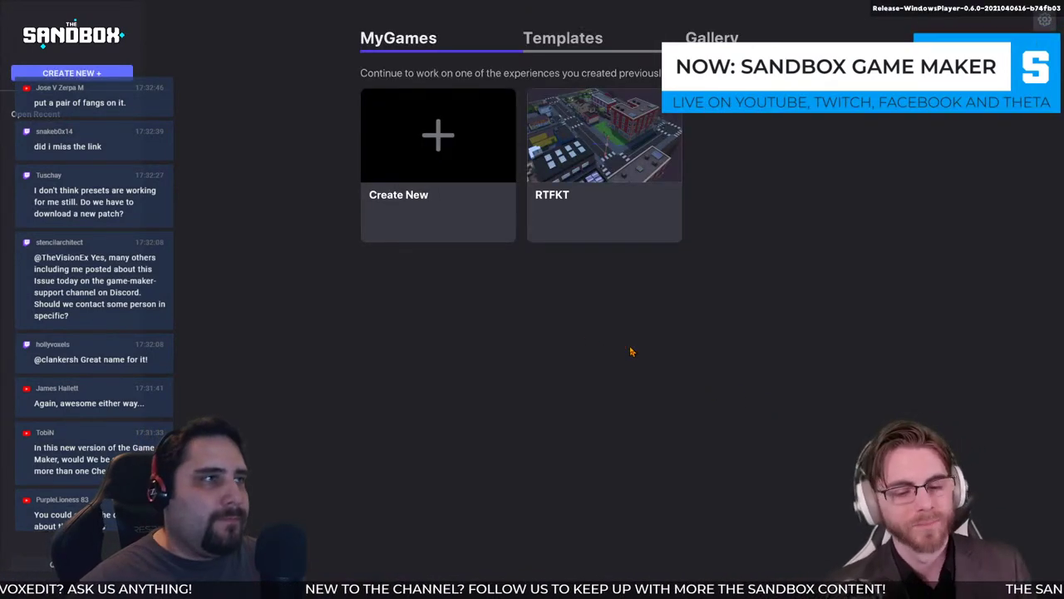
click(699, 35)
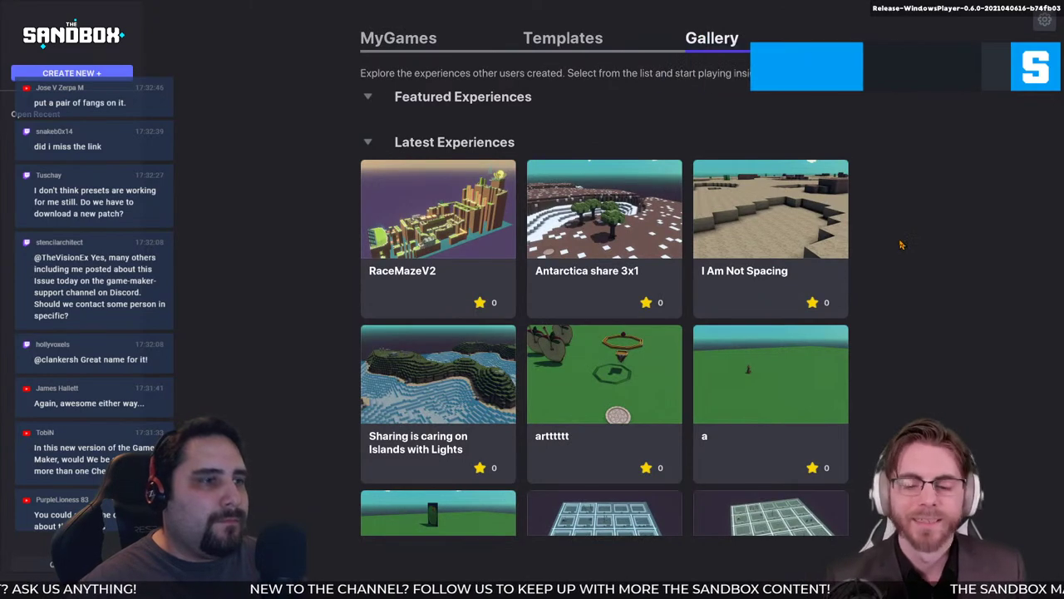